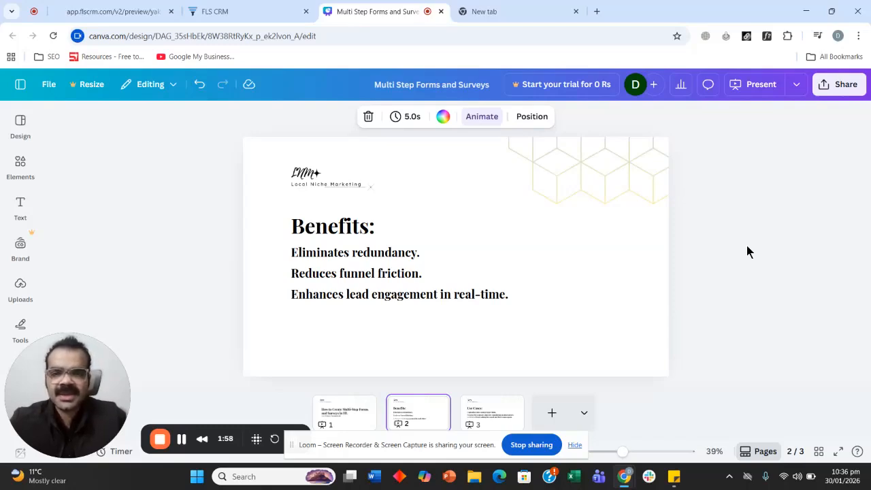
# Step: Advance the Canva 'Multi Step Forms and Surveys' deck to its third slide, Use Cases
pyautogui.press('pagedown')
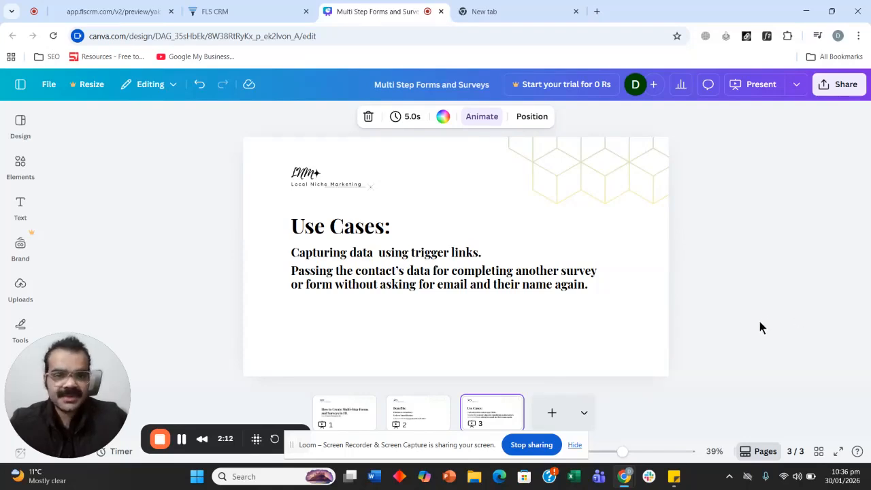
pyautogui.click(232, 6)
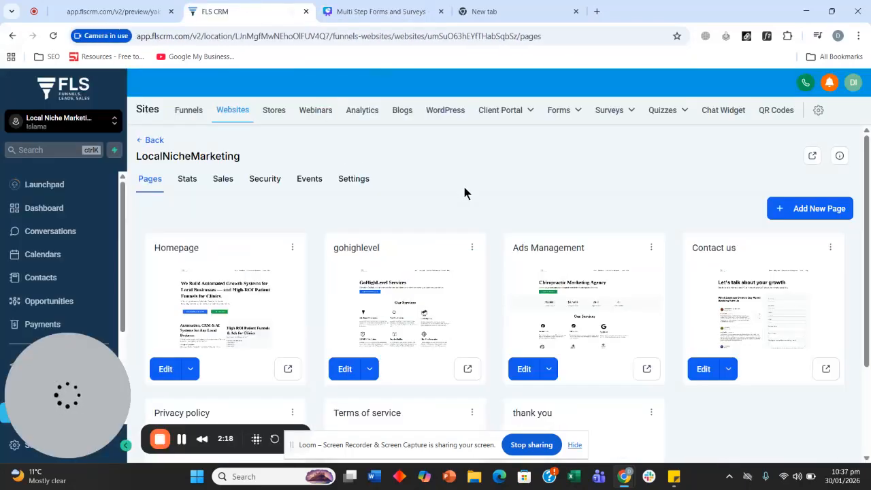
# Step: Copy the link key of the 'onboarding details' trigger link under Marketing > Trigger Links
pyautogui.scroll(-2, 469, 172)
pyautogui.moveTo(59, 427); pyautogui.dragTo(59, 167)
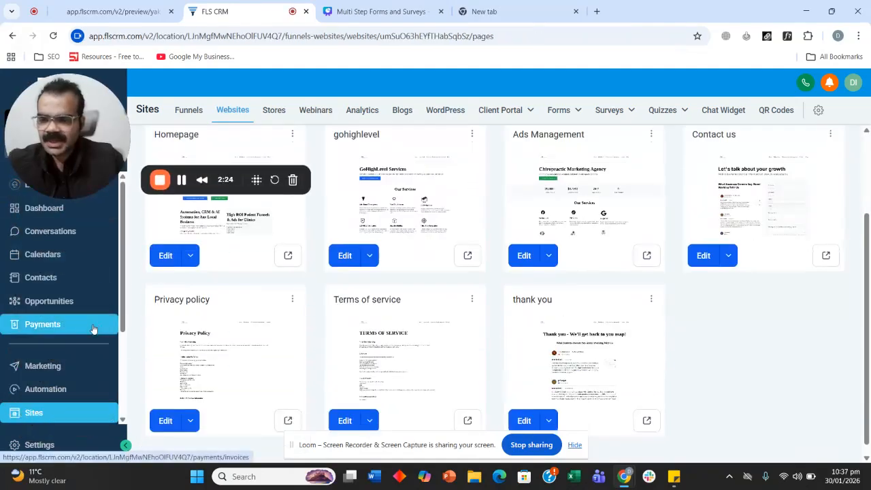
pyautogui.click(61, 366)
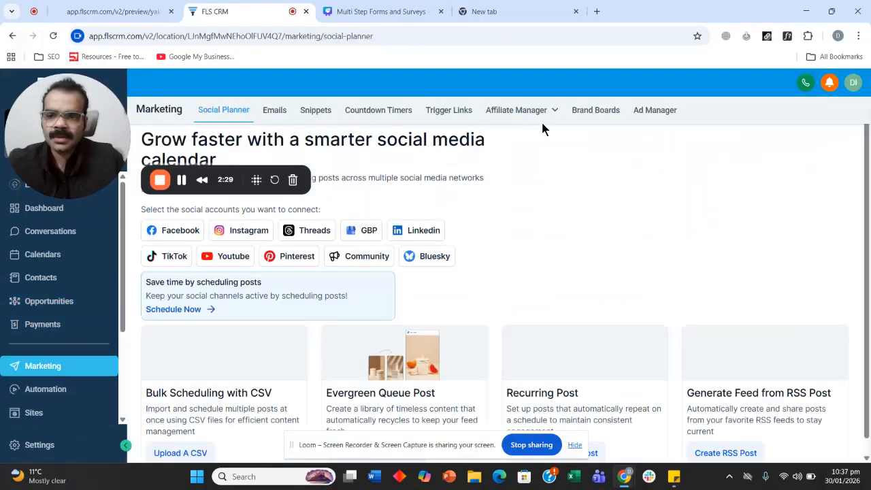
pyautogui.click(457, 111)
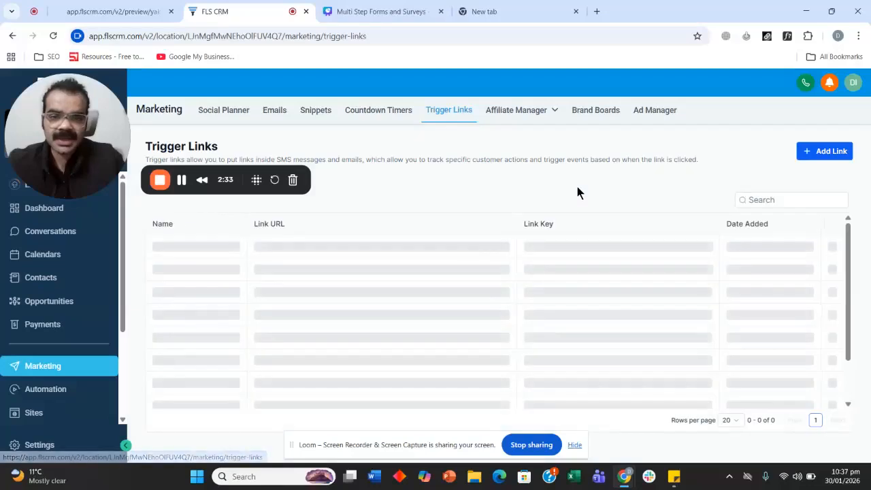
pyautogui.click(677, 247)
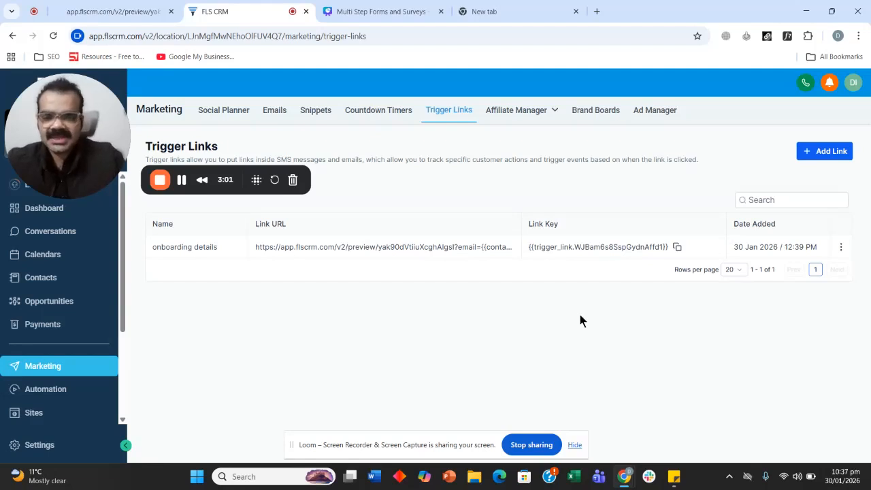
pyautogui.click(53, 391)
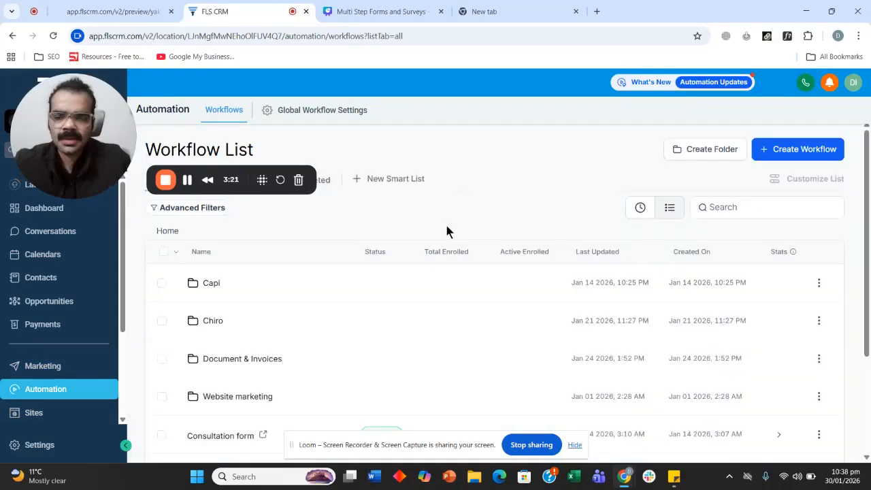
pyautogui.scroll(-1, 447, 232)
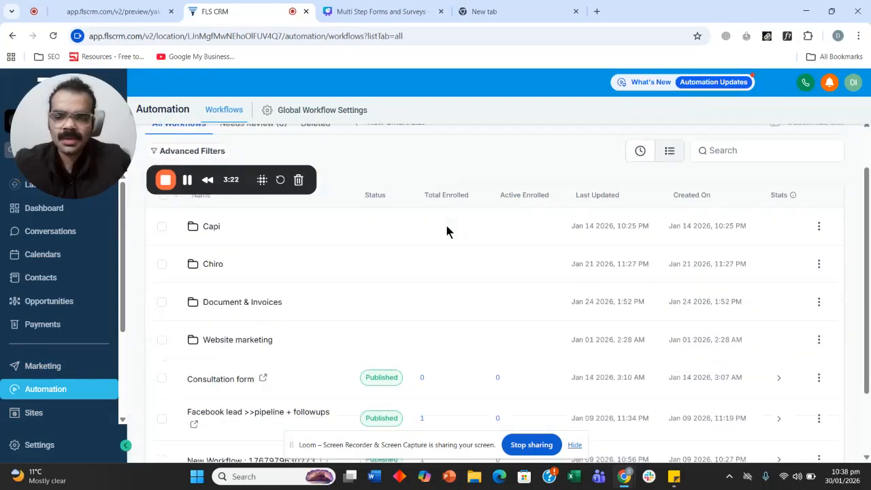
pyautogui.scroll(-1, 405, 235)
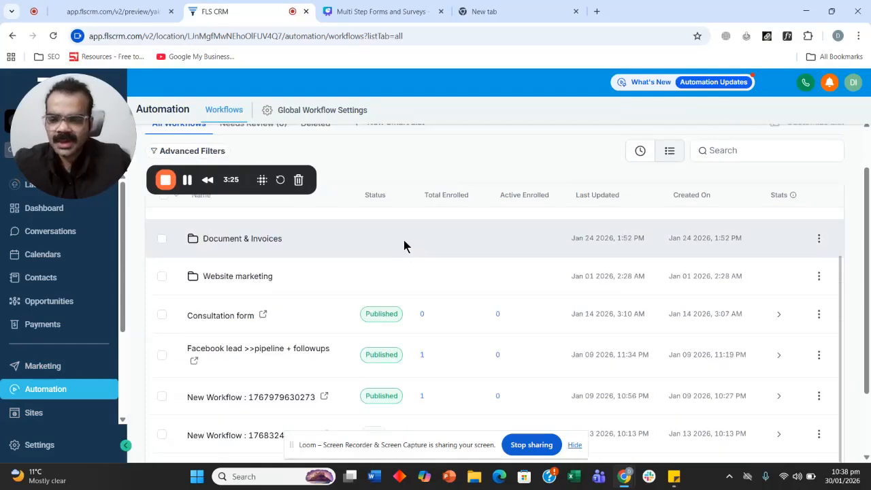
pyautogui.scroll(-1, 389, 346)
pyautogui.scroll(2, 366, 394)
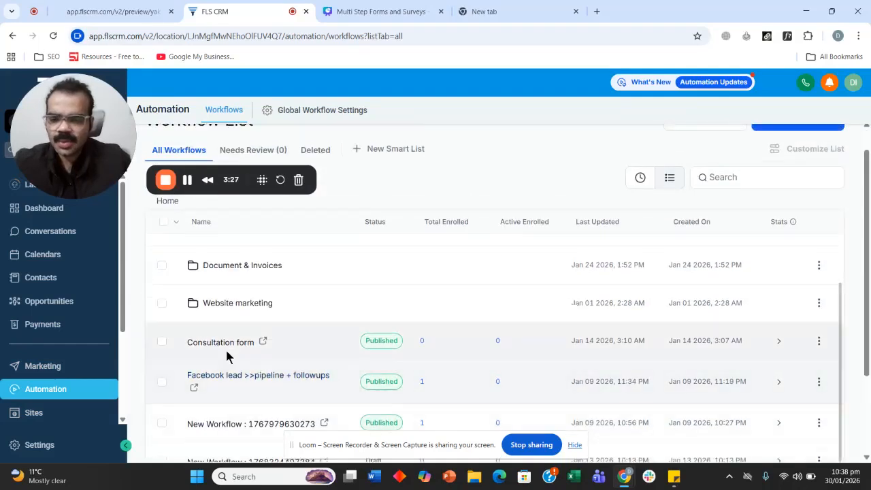
pyautogui.scroll(-2, 240, 380)
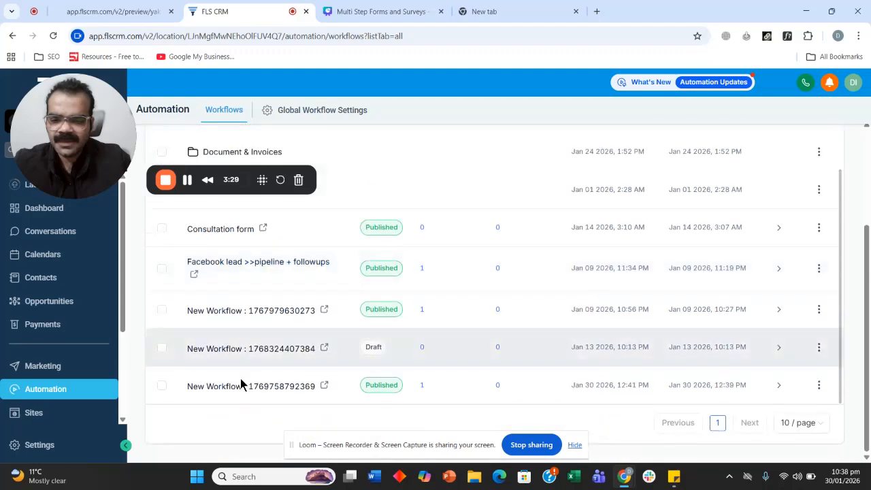
pyautogui.scroll(1, 241, 386)
pyautogui.scroll(-1, 239, 384)
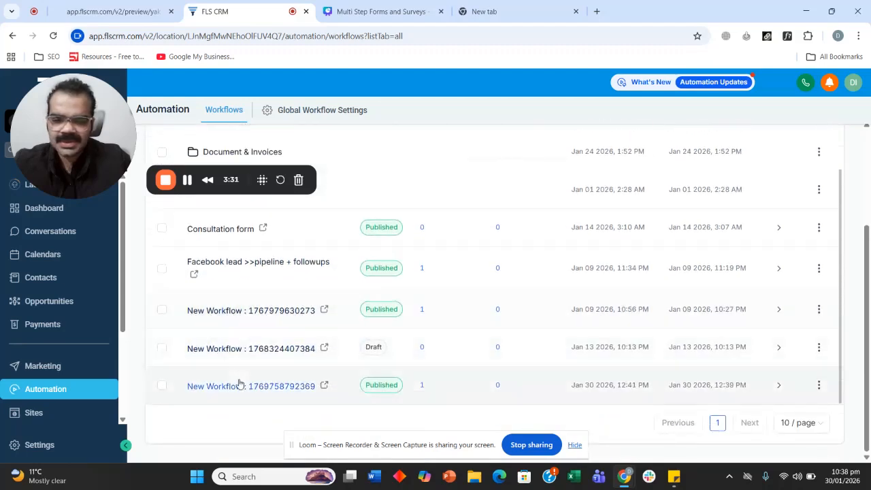
pyautogui.click(239, 384)
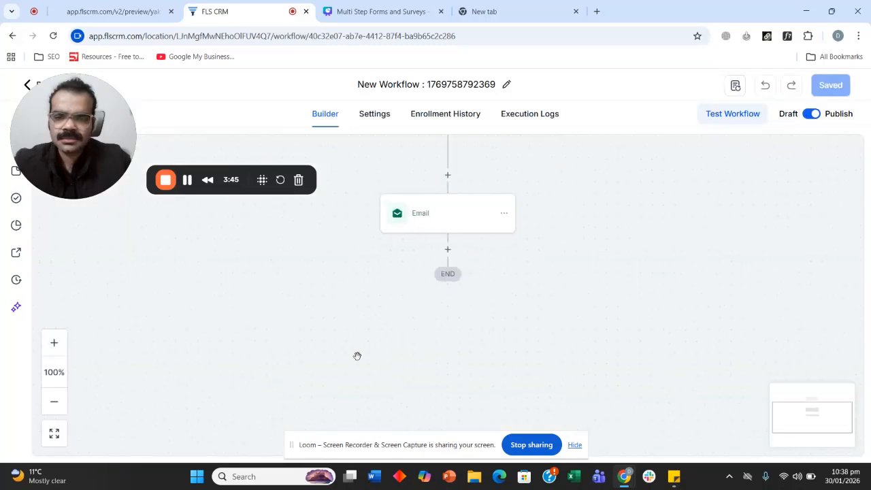
# Step: Review the workflow's Email action, including its onboarding subject line and trigger link
pyautogui.scroll(3, 358, 356)
pyautogui.scroll(-1, 383, 250)
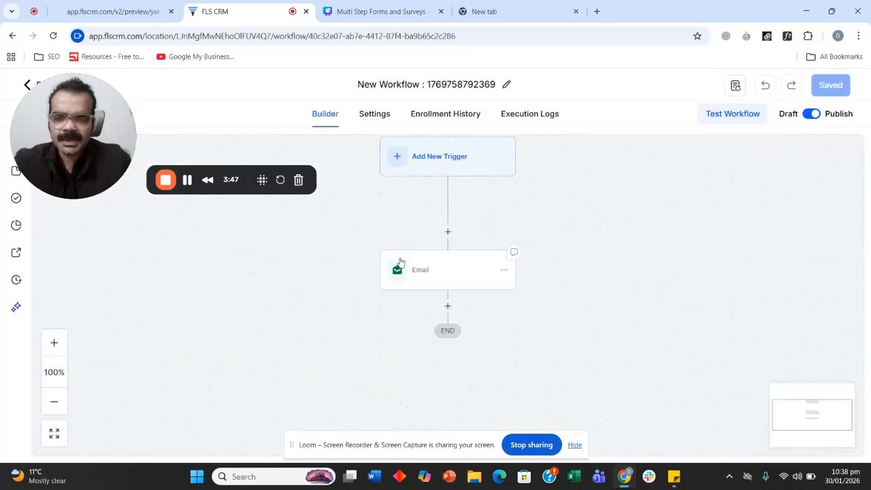
pyautogui.click(399, 264)
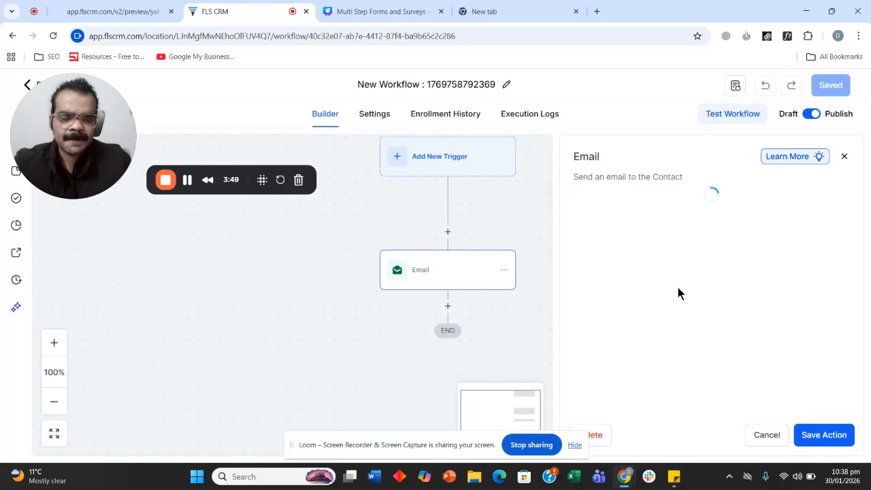
pyautogui.scroll(-3, 679, 287)
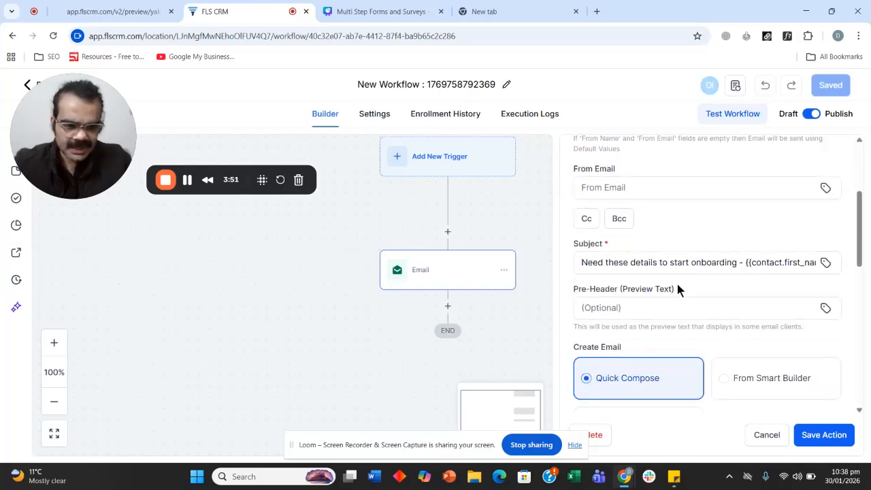
pyautogui.click(677, 269)
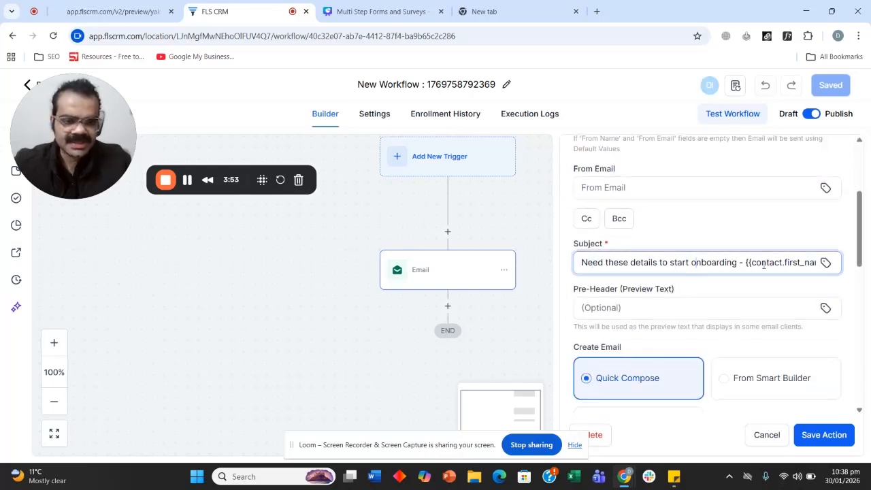
pyautogui.scroll(-5, 720, 264)
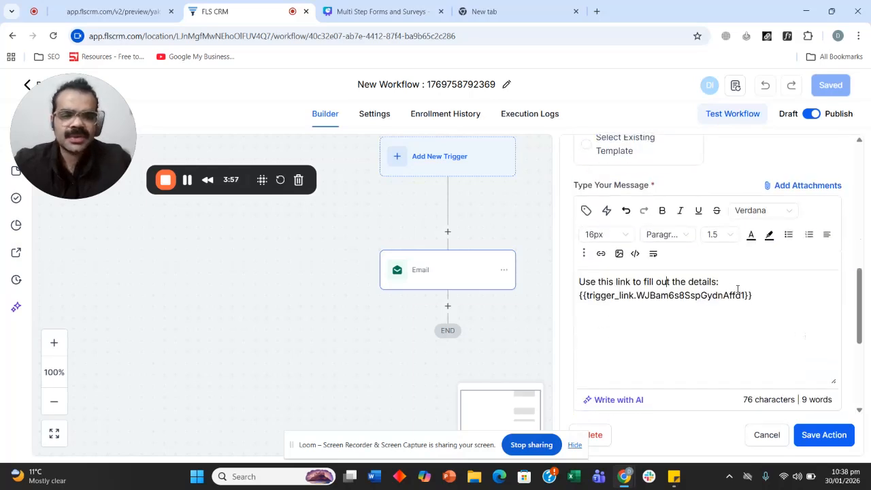
# Step: Run a workflow test, sending it to a contact picked by searching the contact list
pyautogui.click(746, 116)
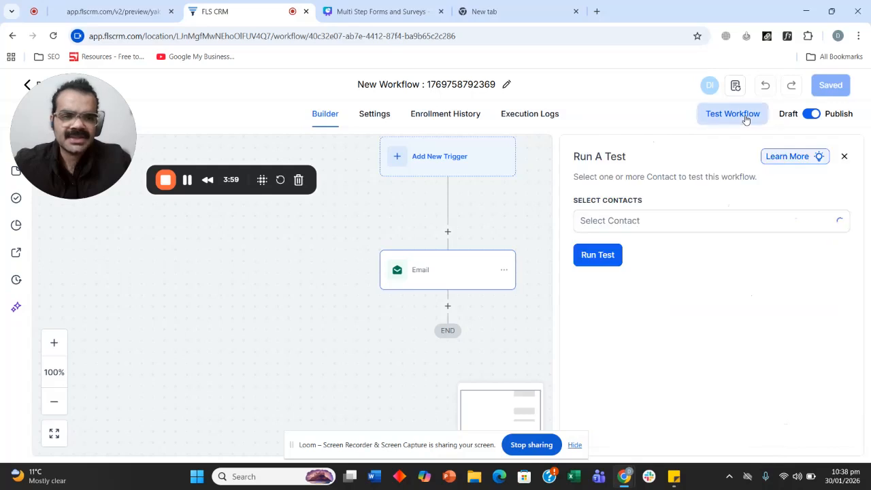
pyautogui.click(665, 219)
pyautogui.write('da')
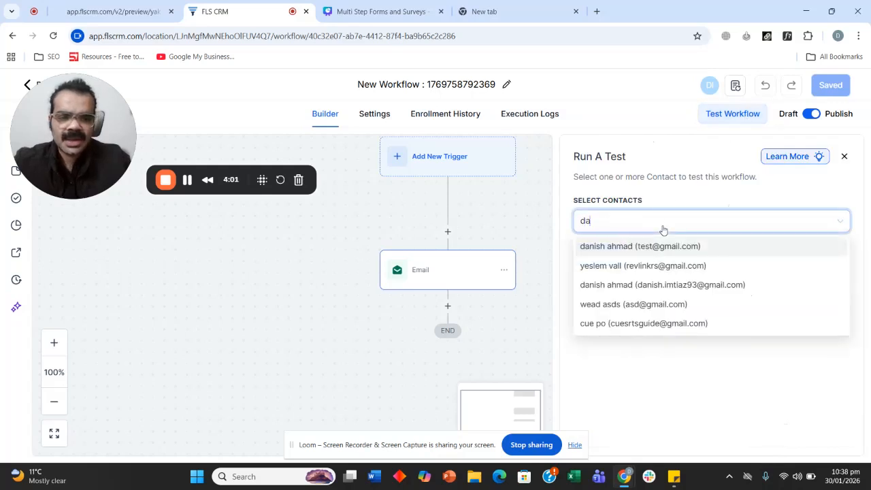
pyautogui.click(631, 286)
pyautogui.click(671, 388)
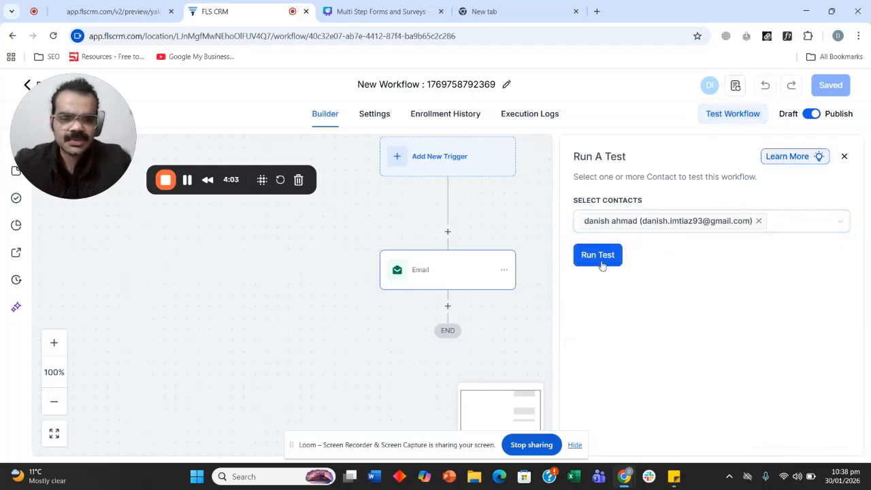
pyautogui.click(600, 256)
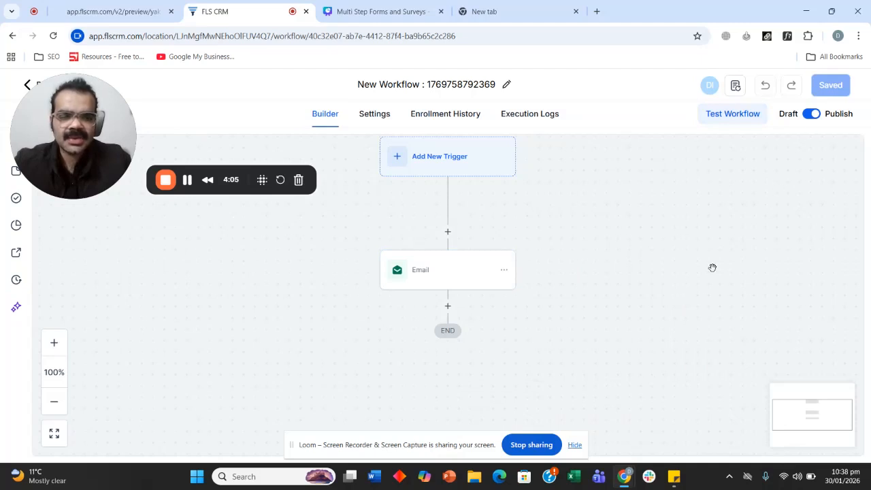
# Step: Open Gmail in the new tab and follow the onboarding email's api.flscrm.com trigger link
pyautogui.click(527, 16)
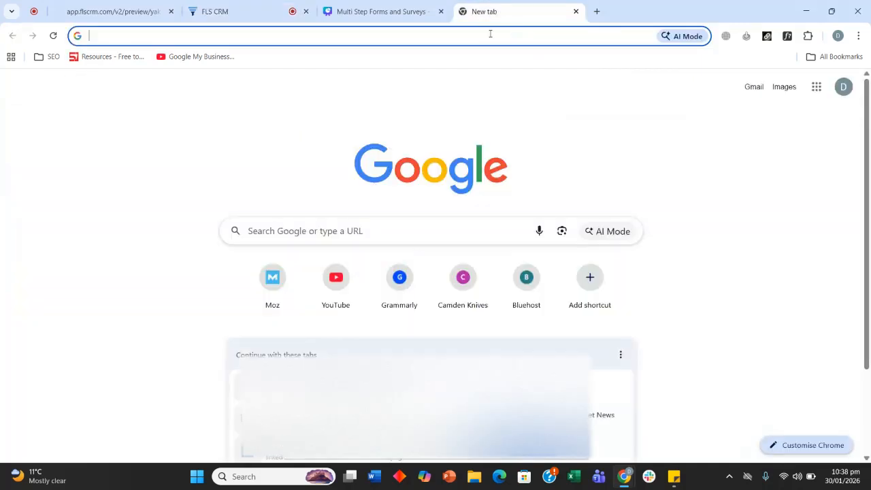
pyautogui.click(492, 34)
pyautogui.click(377, 79)
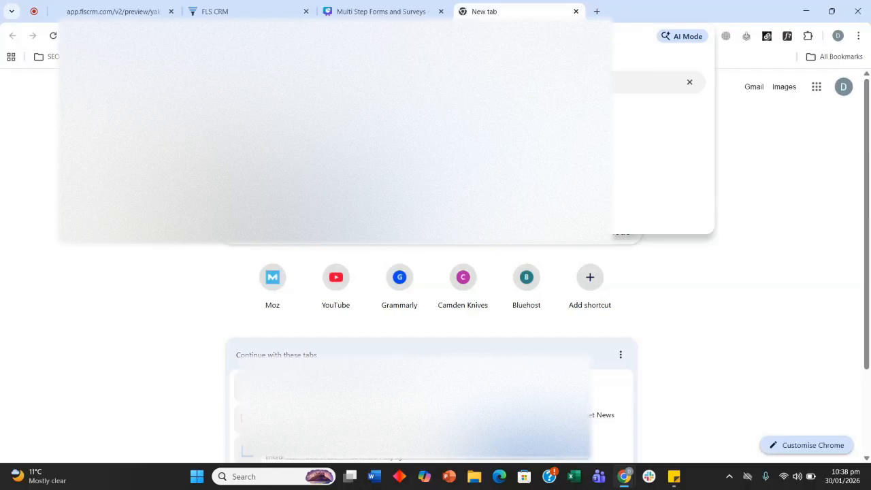
pyautogui.click(230, 8)
pyautogui.click(484, 8)
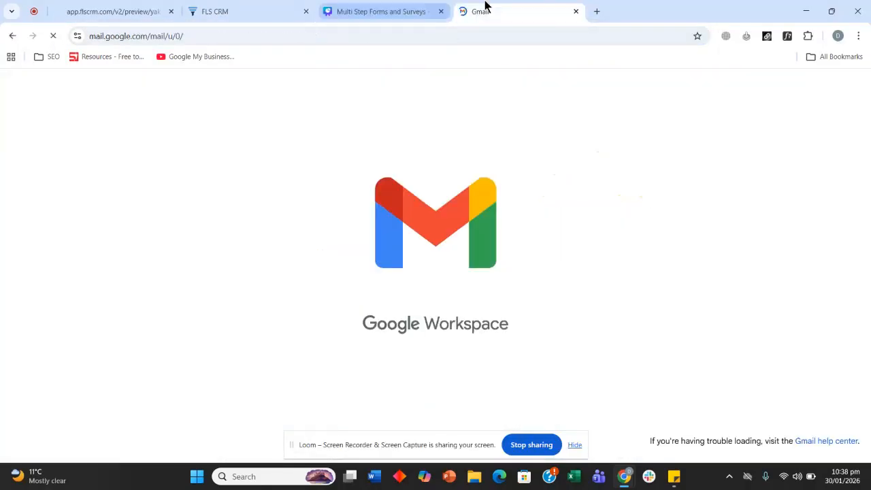
pyautogui.click(367, 9)
pyautogui.click(555, 8)
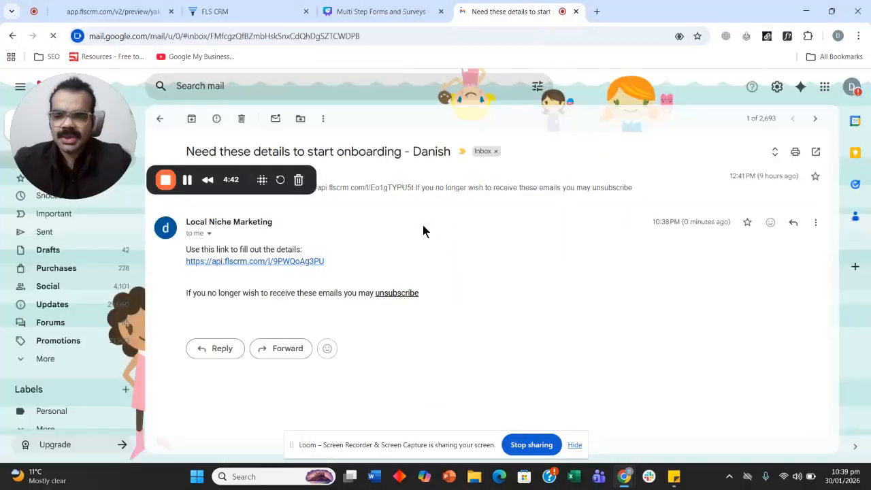
pyautogui.click(269, 261)
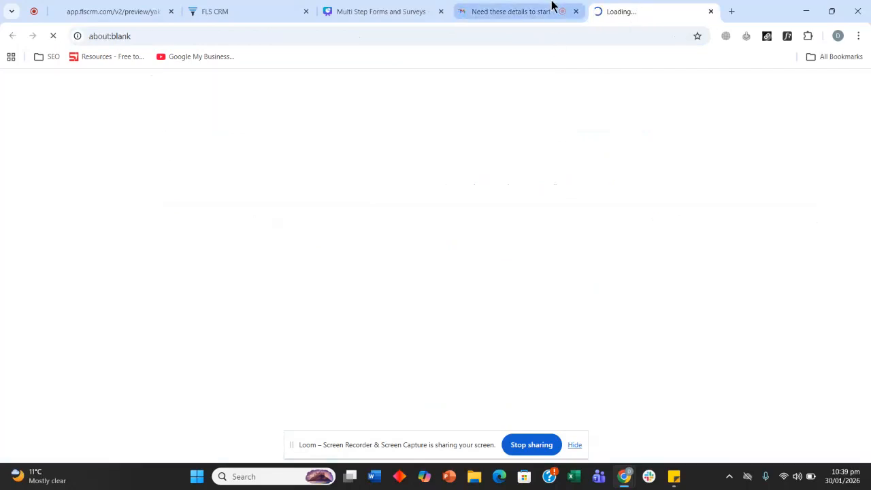
pyautogui.click(554, 8)
# Step: Fill the onboarding form with Facebook Ad Account ID 98000 and Page ID 25000, then submit
pyautogui.click(606, 6)
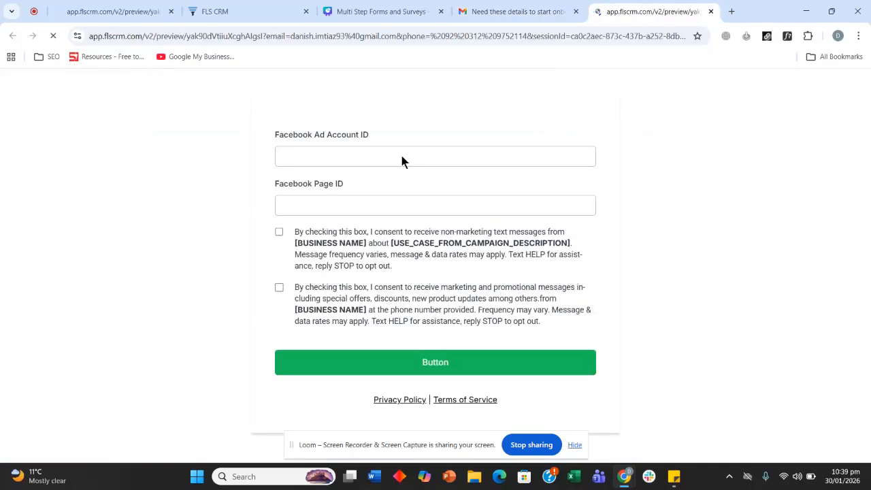
pyautogui.click(316, 159)
pyautogui.write('98000')
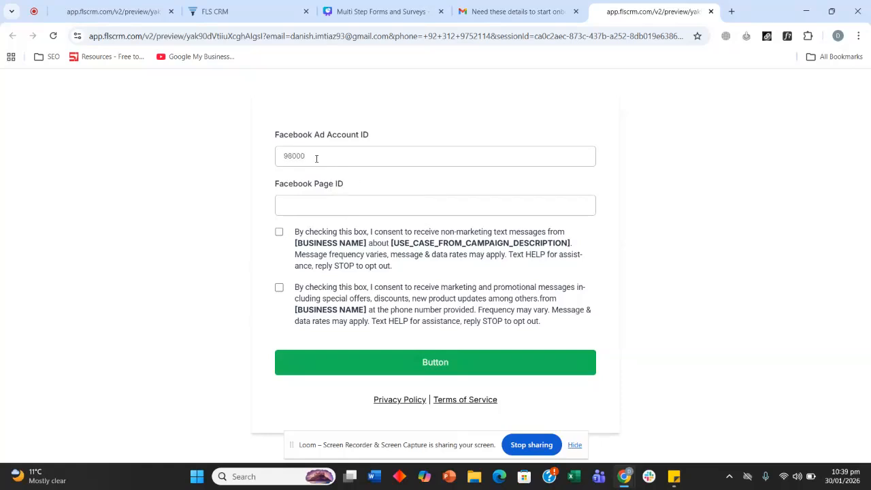
pyautogui.click(327, 204)
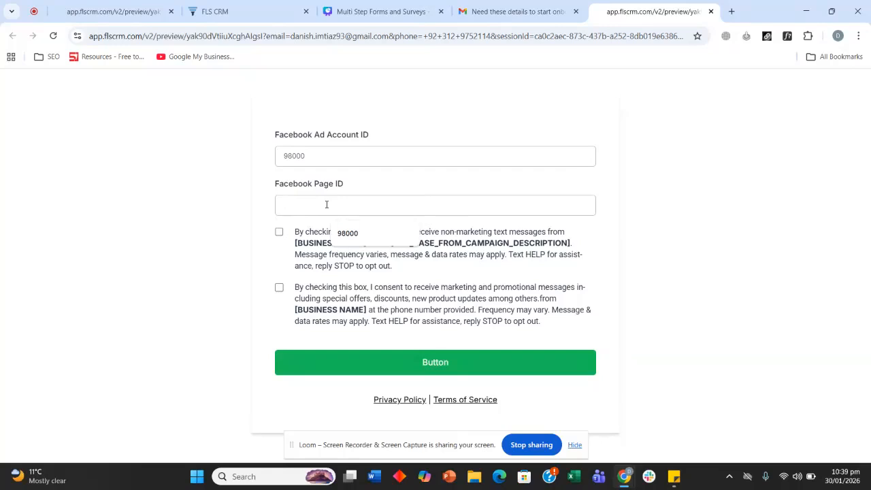
pyautogui.write('25000')
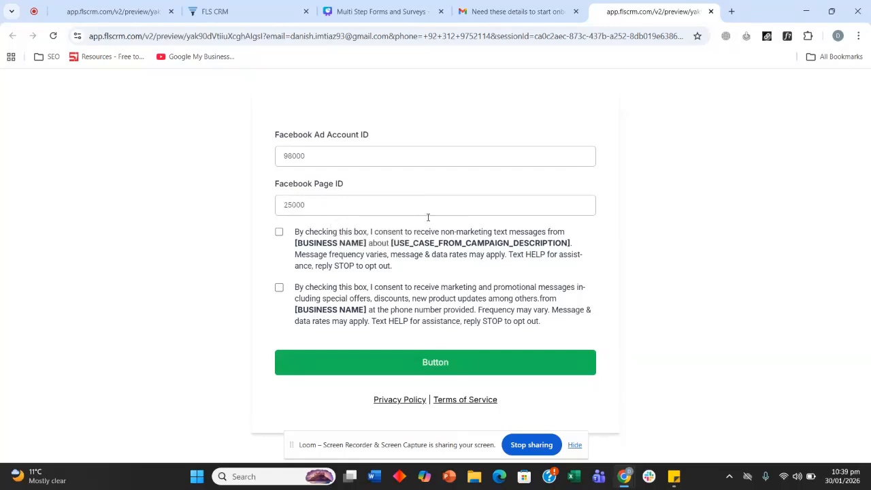
pyautogui.click(289, 362)
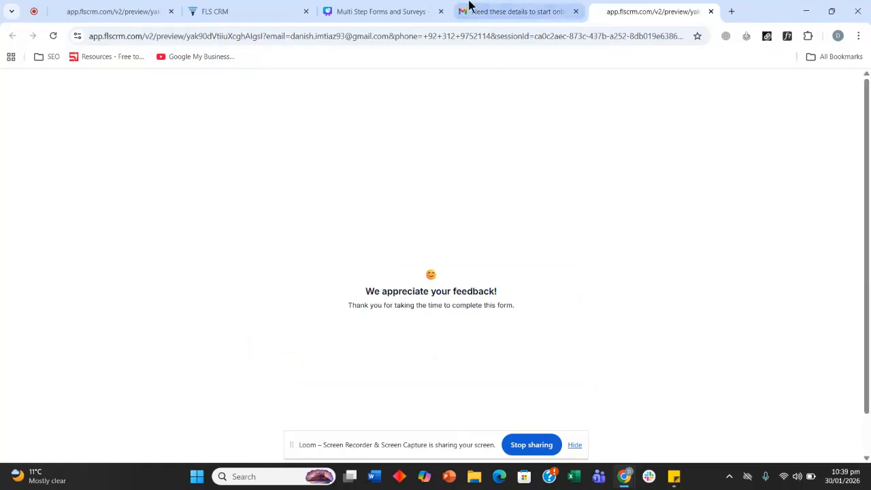
# Step: Go from the workflow back to Contacts and open the record of the submitting contact
pyautogui.click(246, 6)
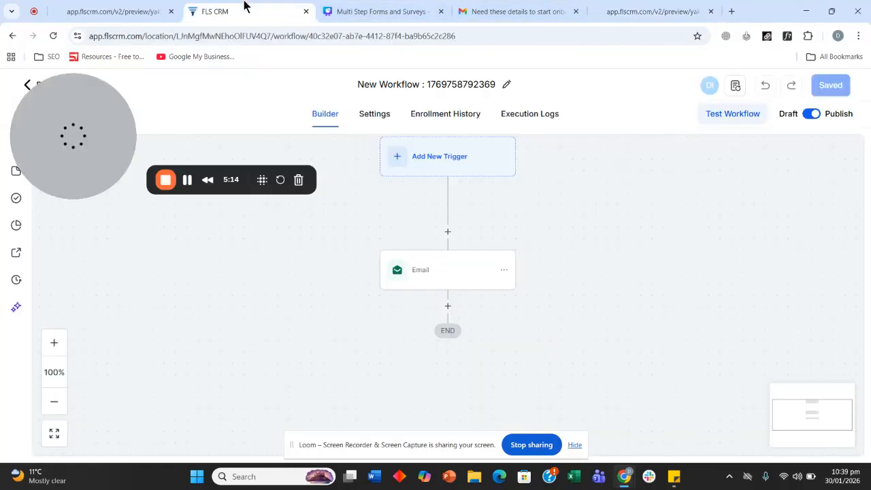
pyautogui.moveTo(57, 102); pyautogui.dragTo(193, 102)
pyautogui.click(37, 86)
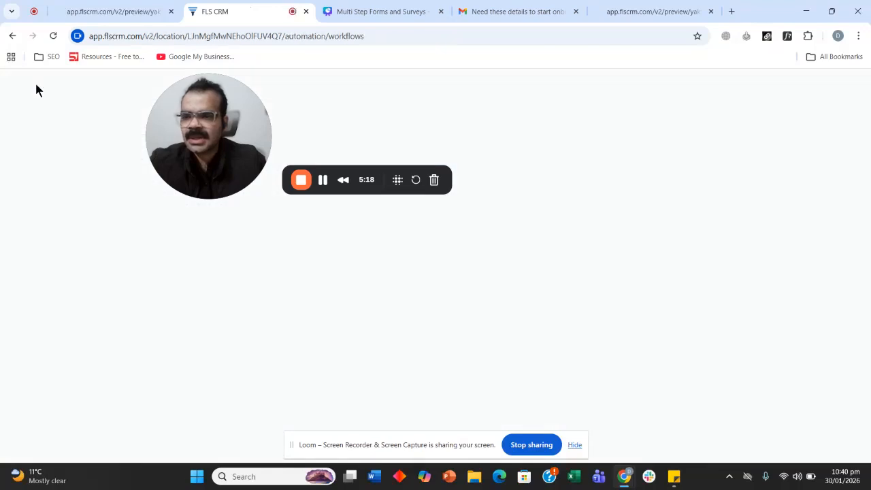
pyautogui.click(54, 284)
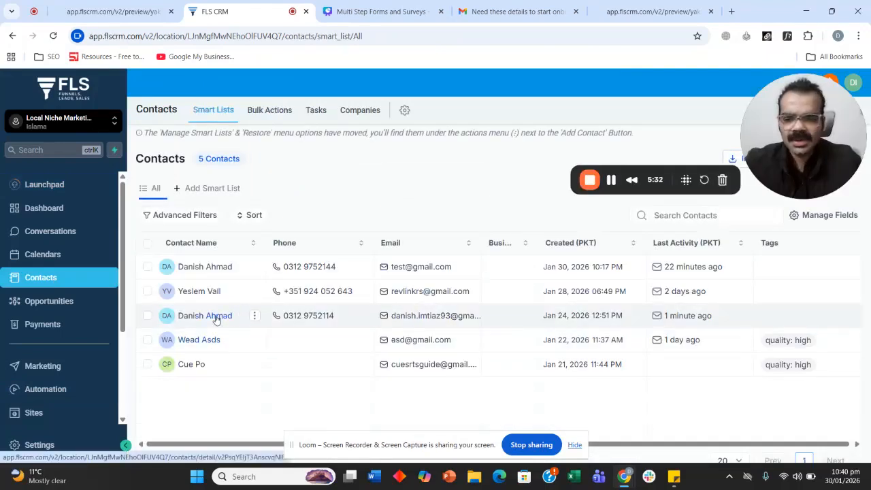
pyautogui.click(216, 317)
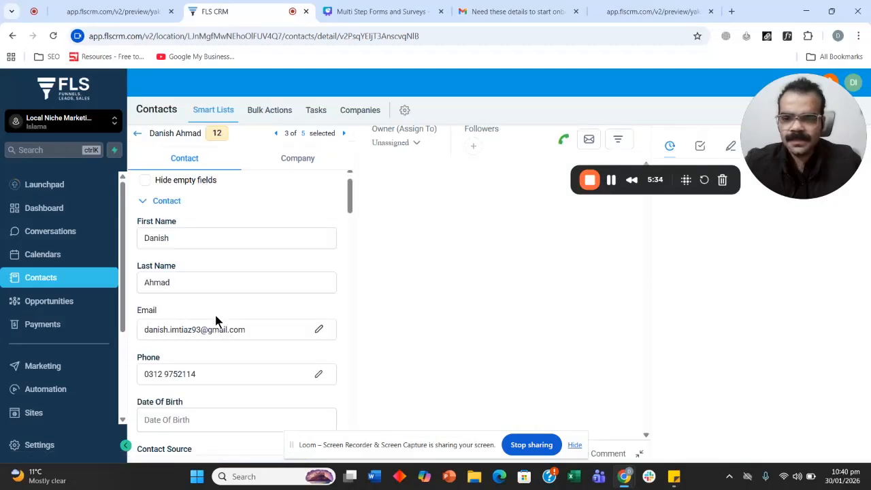
# Step: Verify the record shows Facebook Ad Account ID 98000 and Page ID 25000, then return to the list
pyautogui.scroll(-5, 216, 320)
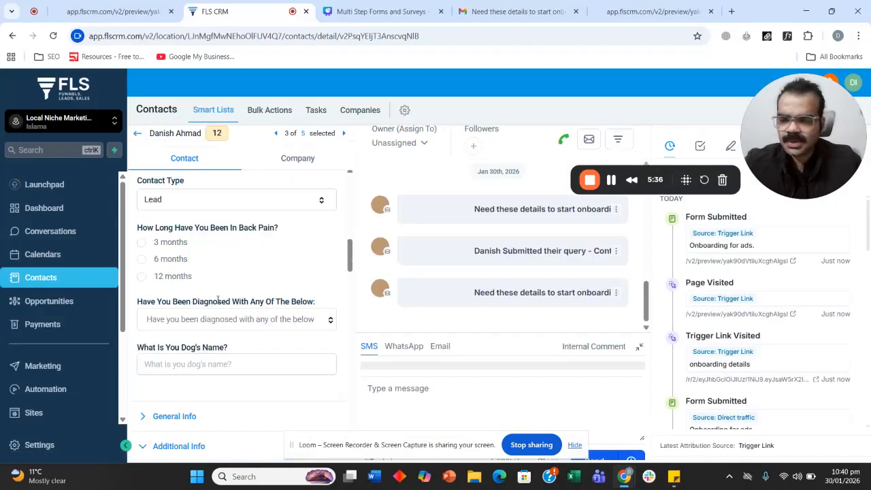
pyautogui.scroll(-5, 218, 302)
pyautogui.scroll(-3, 195, 291)
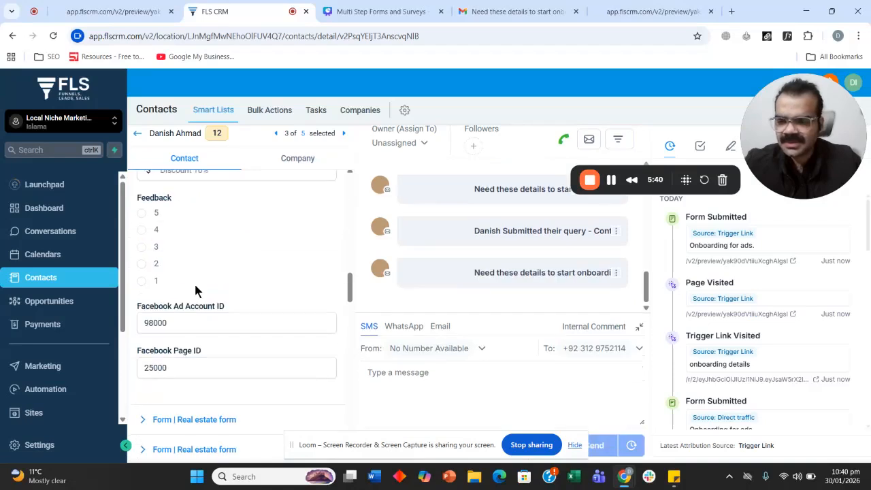
pyautogui.click(182, 325)
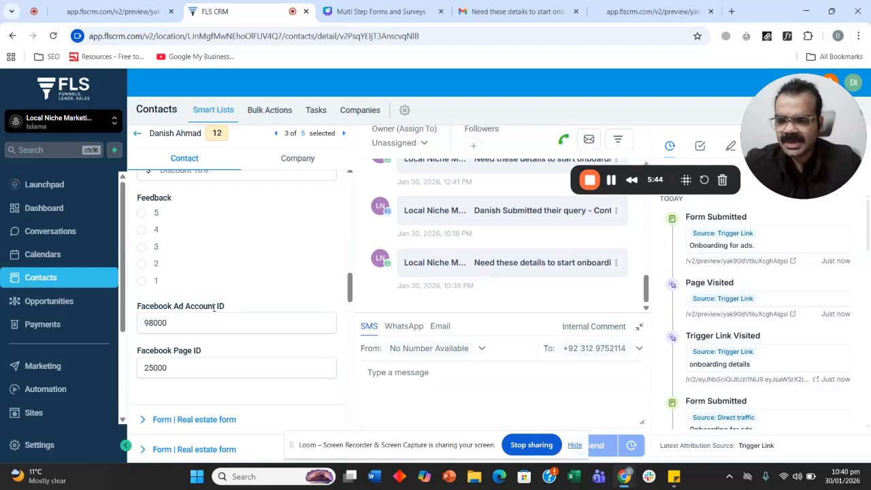
pyautogui.doubleClick(180, 368)
pyautogui.click(179, 368)
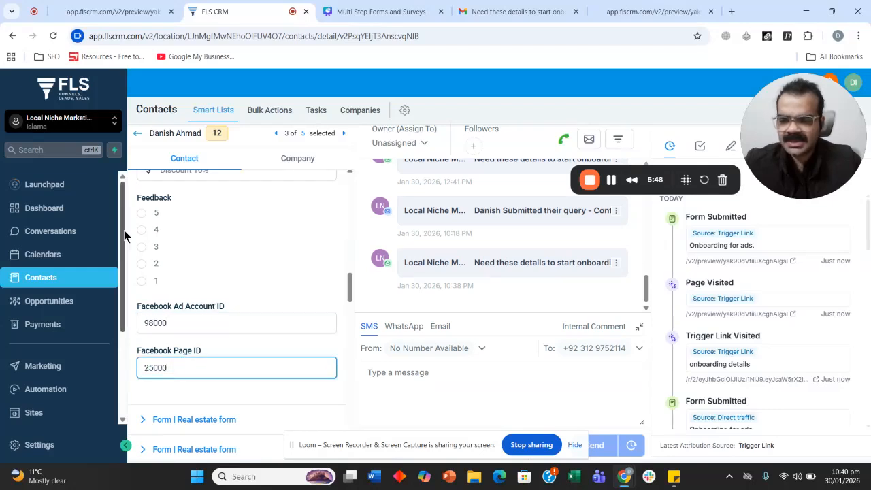
pyautogui.click(138, 133)
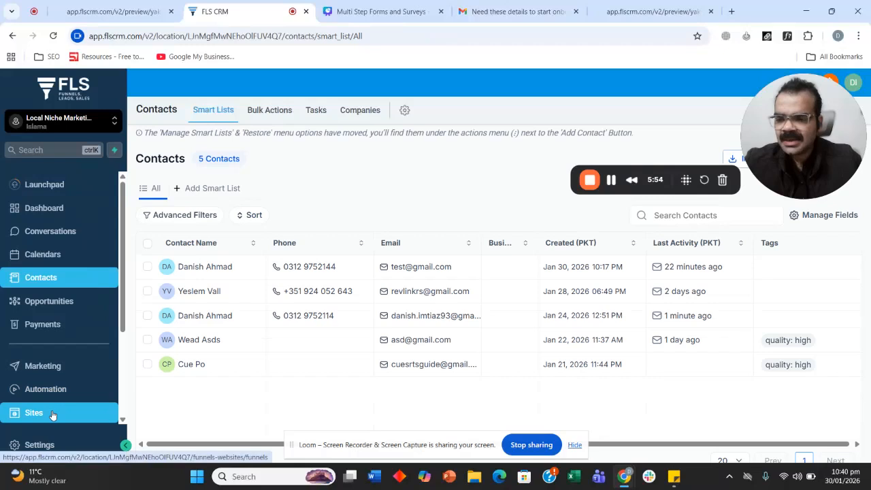
# Step: Navigate from Sites through the sidebar to Marketing's Social Planner page
pyautogui.click(52, 415)
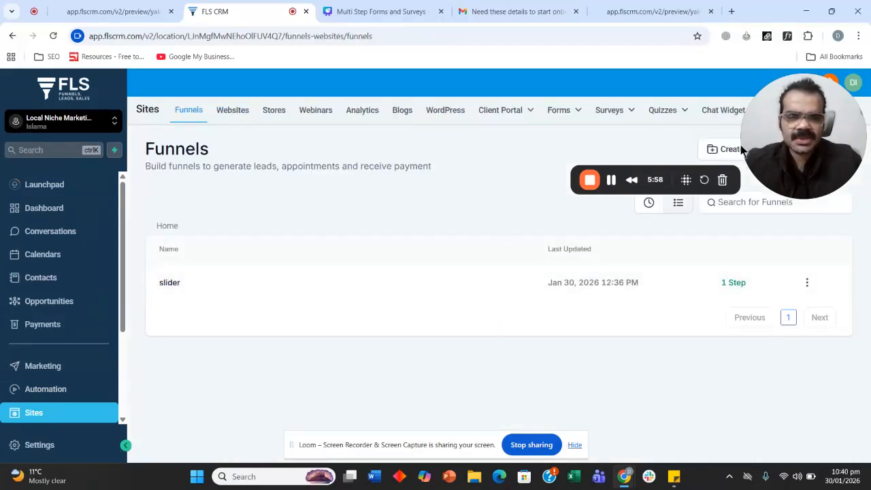
pyautogui.moveTo(803, 179)
pyautogui.click(771, 178)
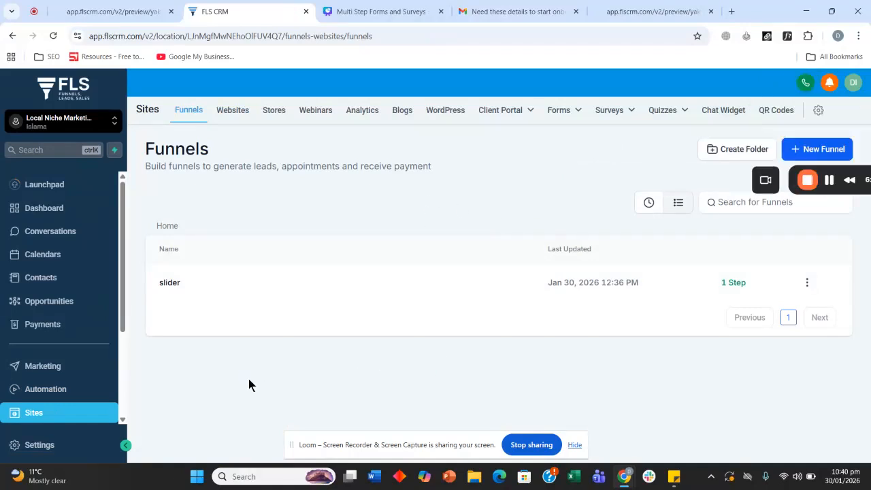
pyautogui.scroll(-2, 72, 395)
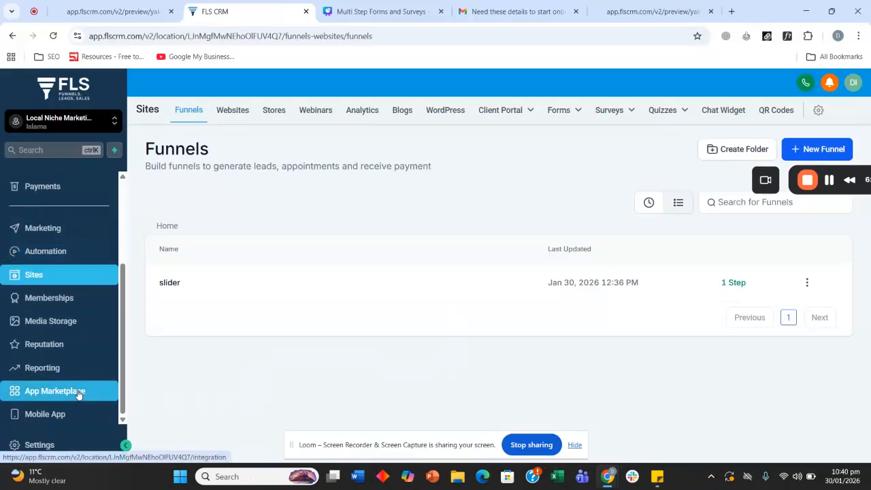
pyautogui.click(55, 249)
pyautogui.click(54, 231)
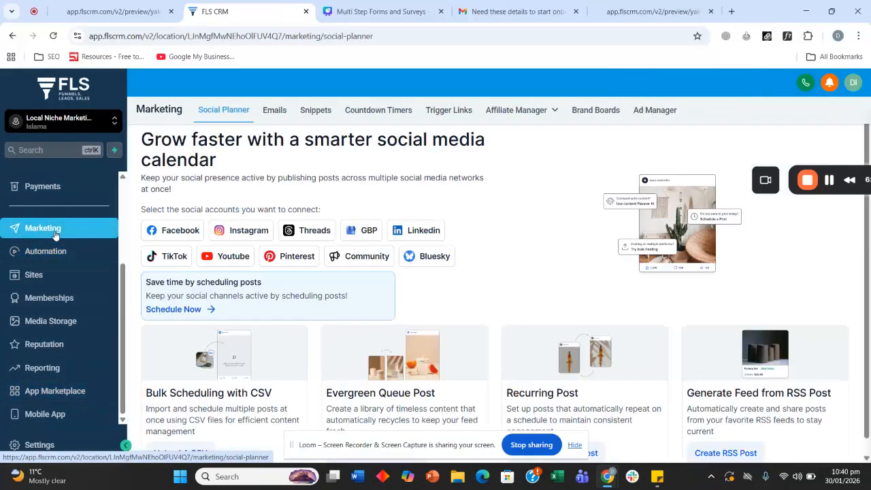
# Step: Inspect the 'onboarding details' trigger link's full URL with its email and phone parameters
pyautogui.click(445, 112)
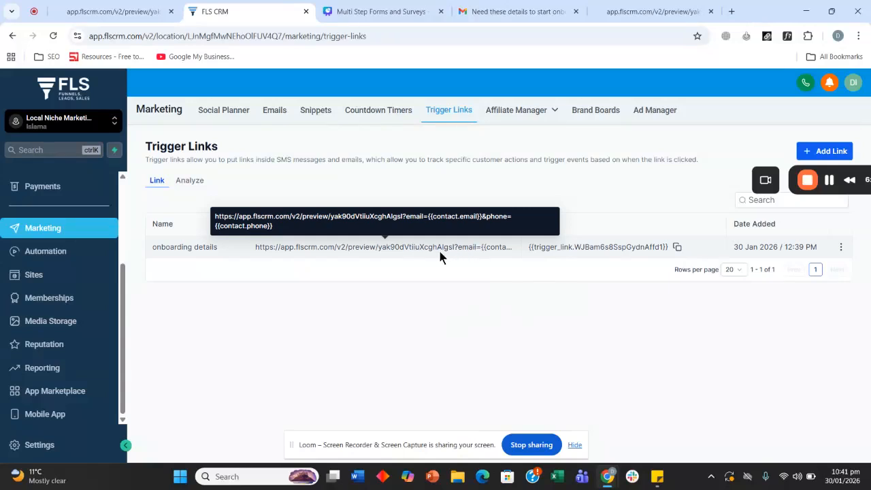
pyautogui.moveTo(256, 248); pyautogui.dragTo(307, 248)
pyautogui.click(408, 243)
pyautogui.moveTo(479, 241); pyautogui.dragTo(486, 247)
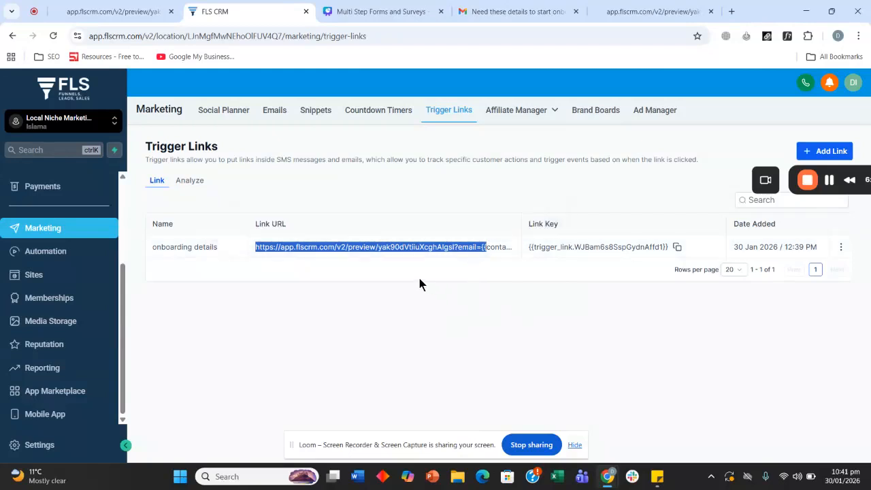
pyautogui.click(387, 276)
pyautogui.moveTo(256, 247); pyautogui.dragTo(443, 244)
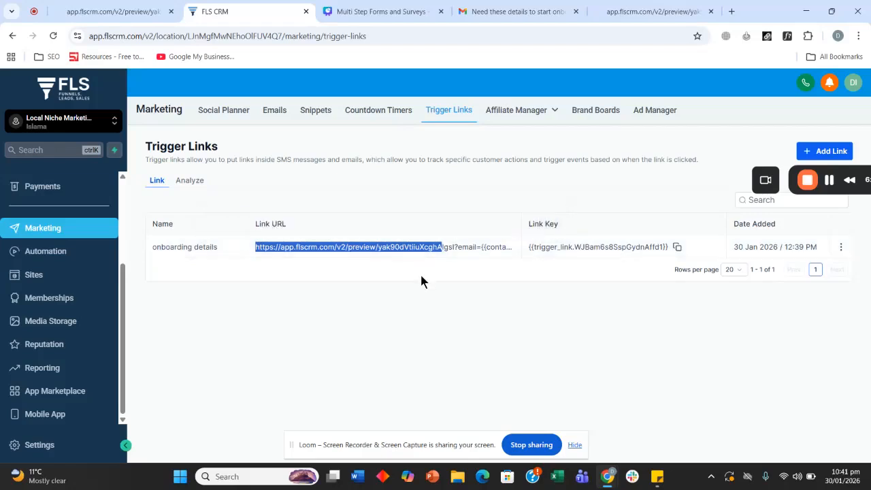
pyautogui.click(301, 278)
pyautogui.moveTo(256, 247); pyautogui.dragTo(263, 247)
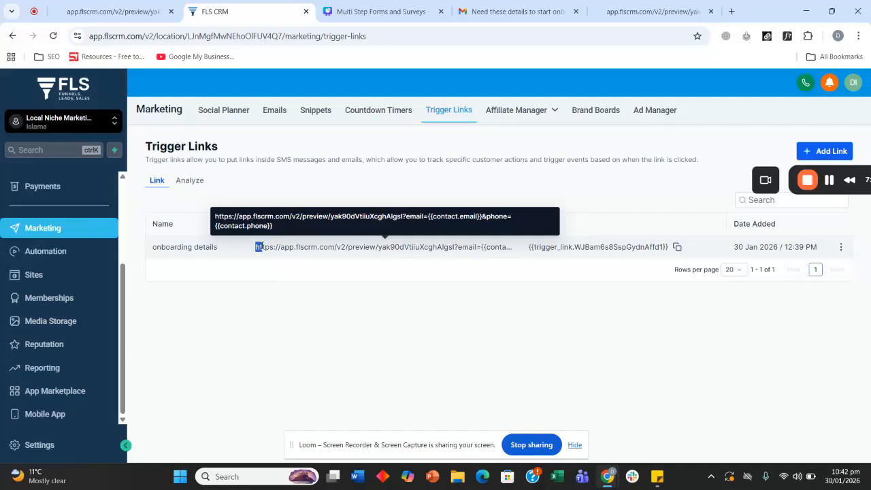
pyautogui.click(294, 328)
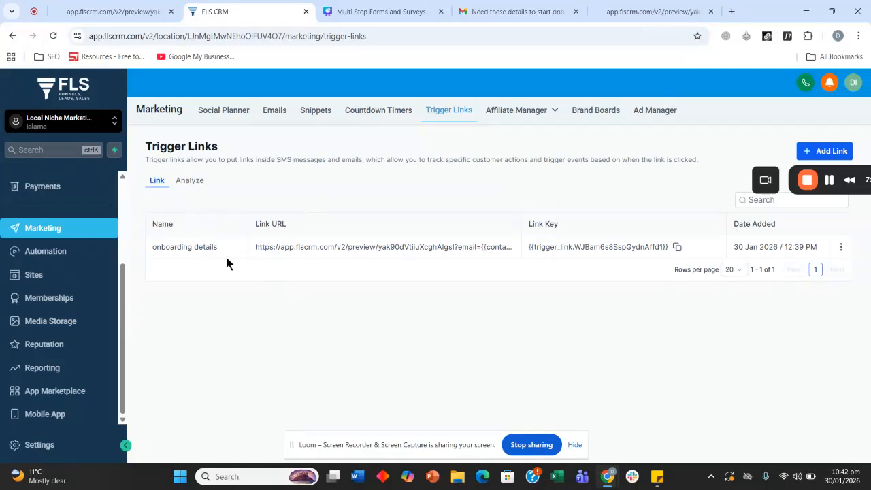
# Step: Open the LocalNicheMarketing website's Contact us page in the editor in a new tab
pyautogui.click(68, 284)
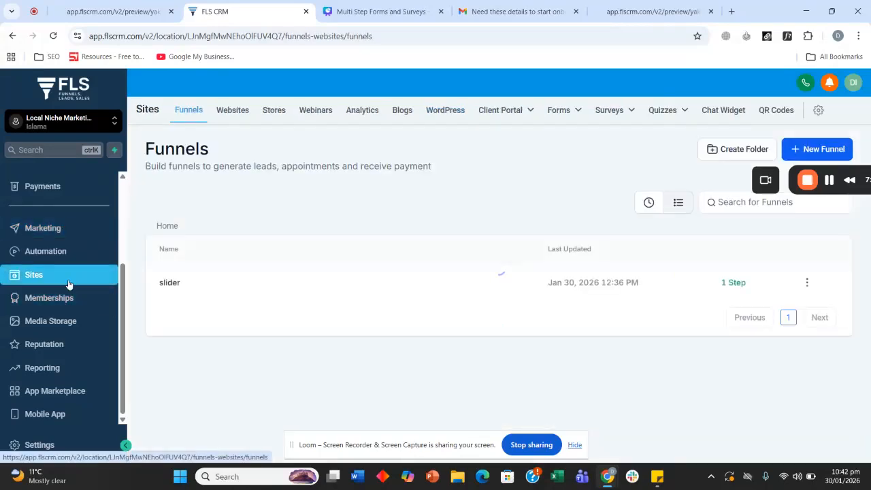
pyautogui.click(233, 111)
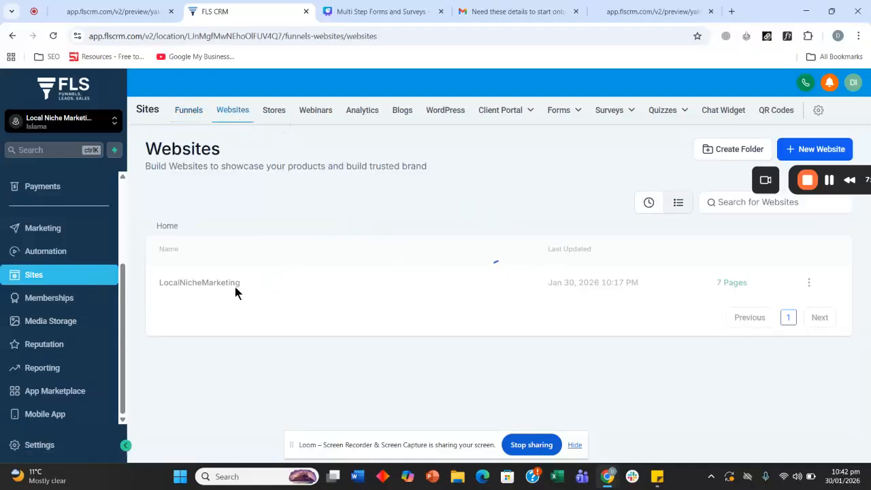
pyautogui.click(224, 289)
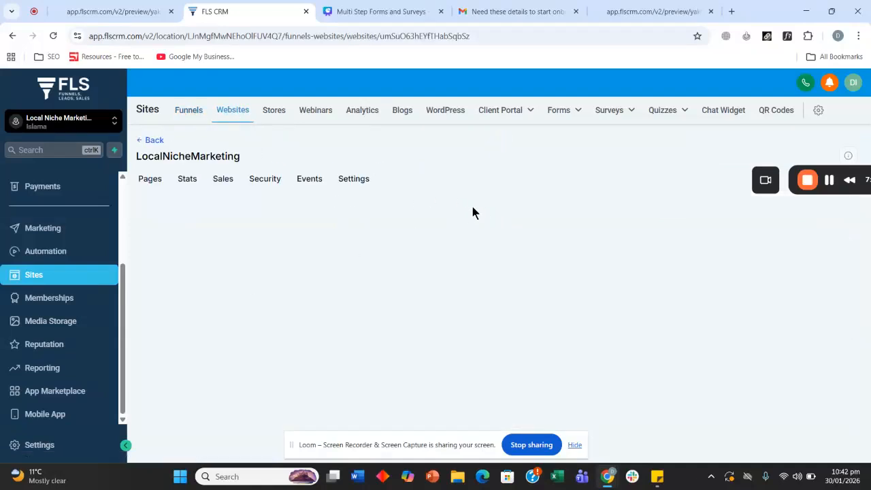
pyautogui.scroll(-1, 507, 183)
pyautogui.scroll(1, 507, 184)
pyautogui.click(728, 369)
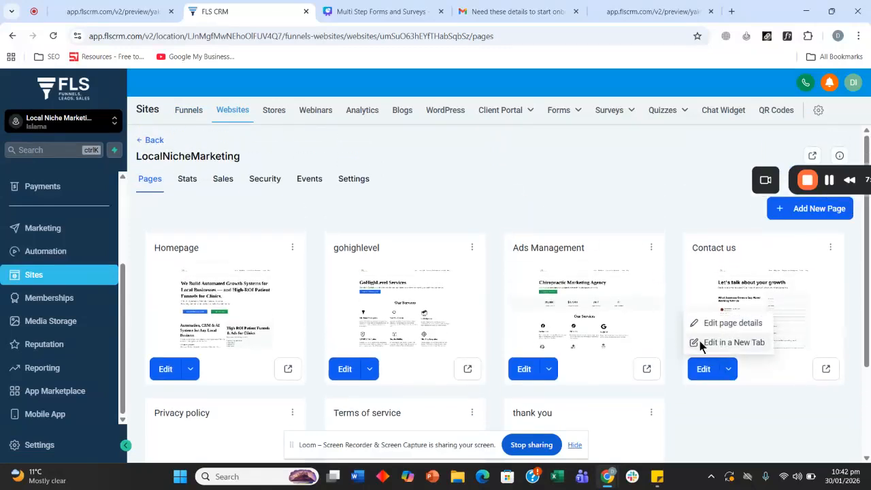
pyautogui.click(700, 345)
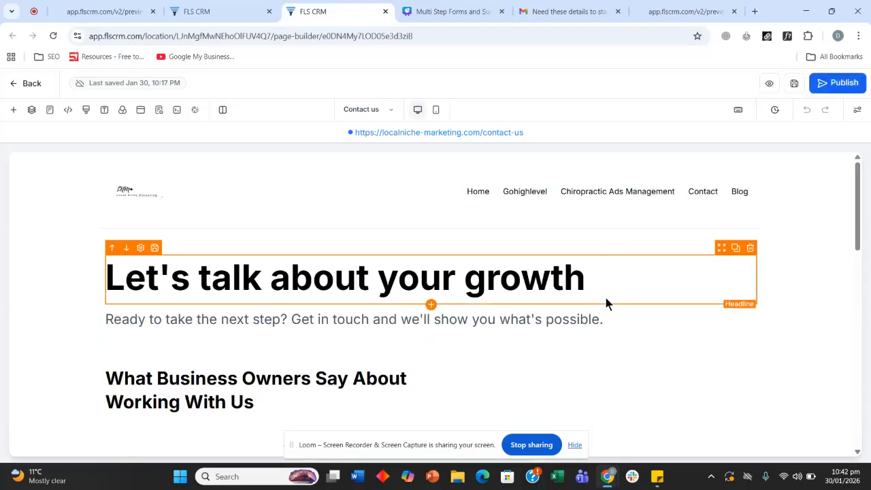
pyautogui.scroll(-2, 606, 299)
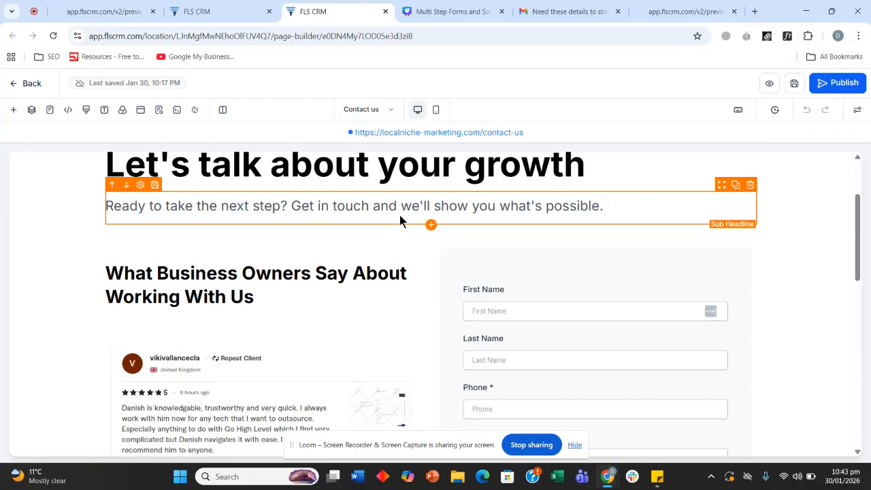
pyautogui.scroll(-4, 402, 217)
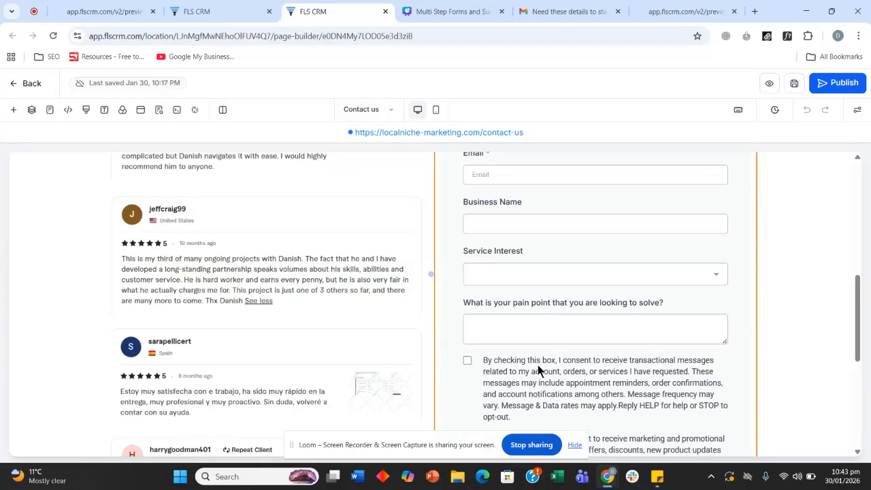
pyautogui.scroll(4, 500, 353)
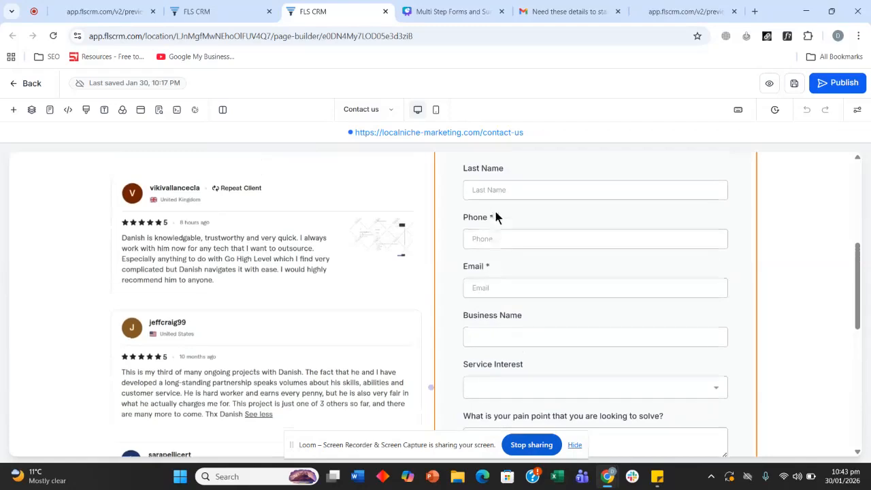
pyautogui.scroll(-7, 653, 238)
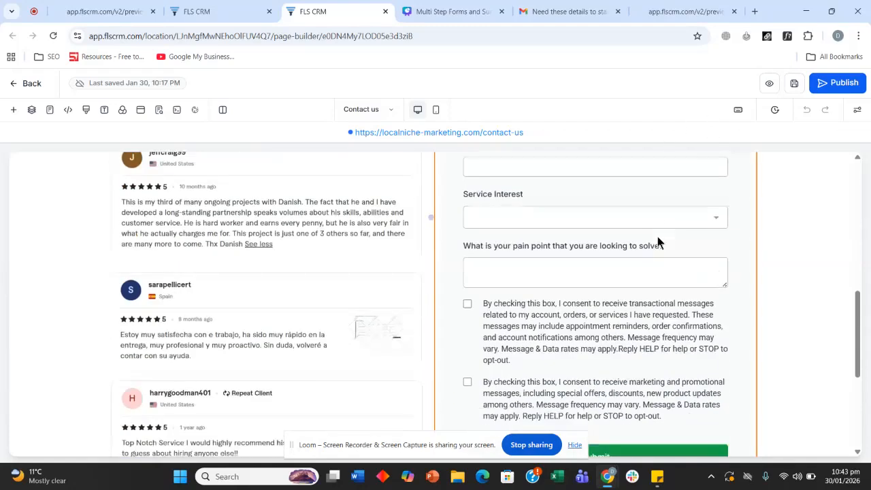
# Step: Read the Contact us form's redirect URL, ?email={{contact.email}}&phone={{contact.phone}}, in its Element Options
pyautogui.click(657, 352)
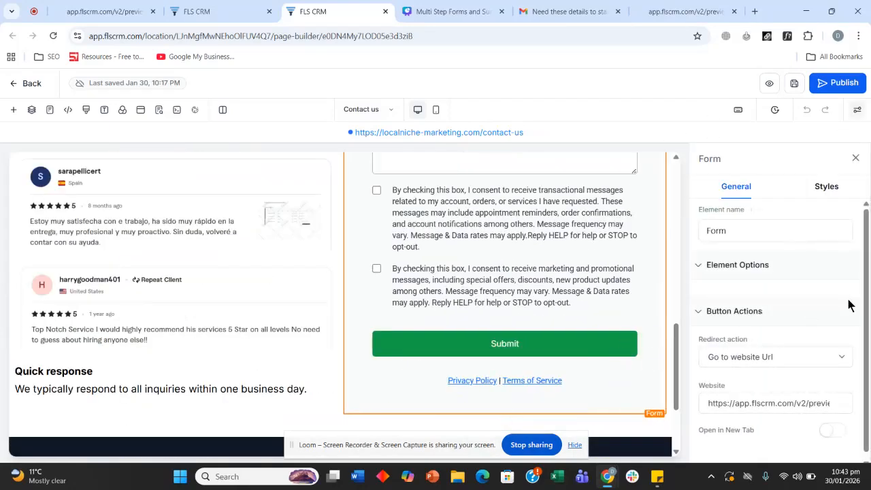
pyautogui.click(760, 265)
pyautogui.scroll(-1, 761, 269)
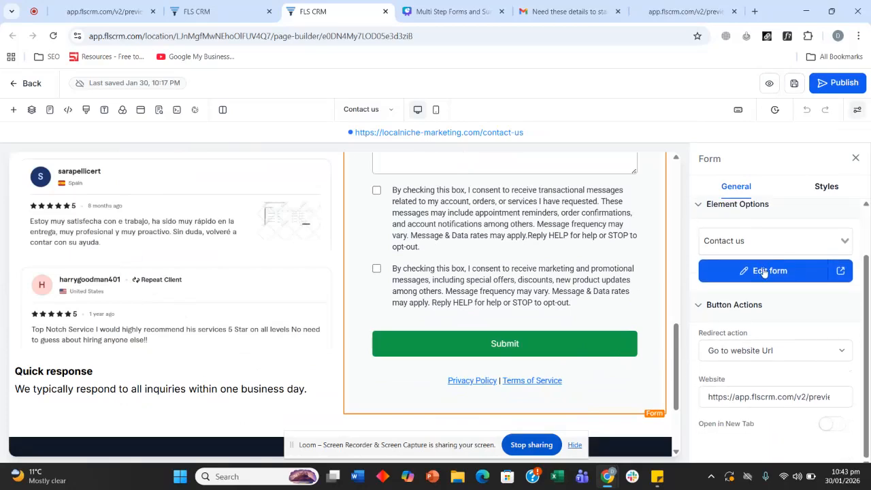
pyautogui.click(708, 397)
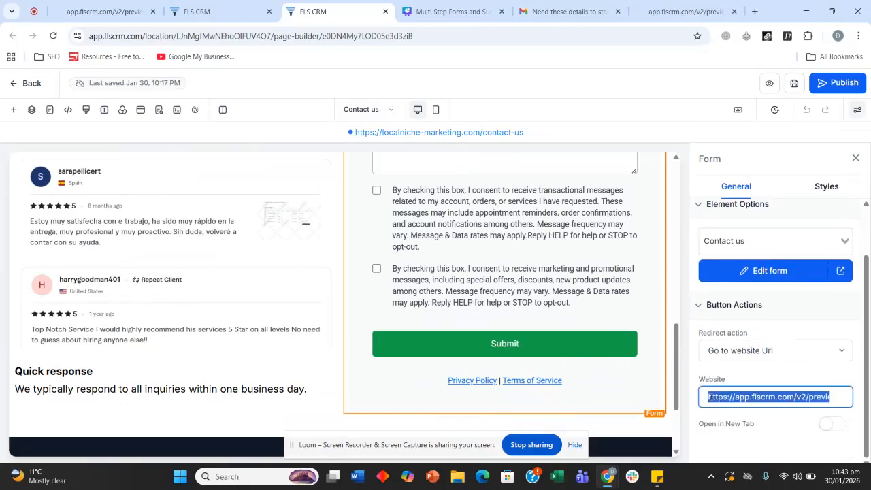
pyautogui.click(707, 396)
pyautogui.moveTo(708, 397); pyautogui.dragTo(834, 399)
pyautogui.click(749, 397)
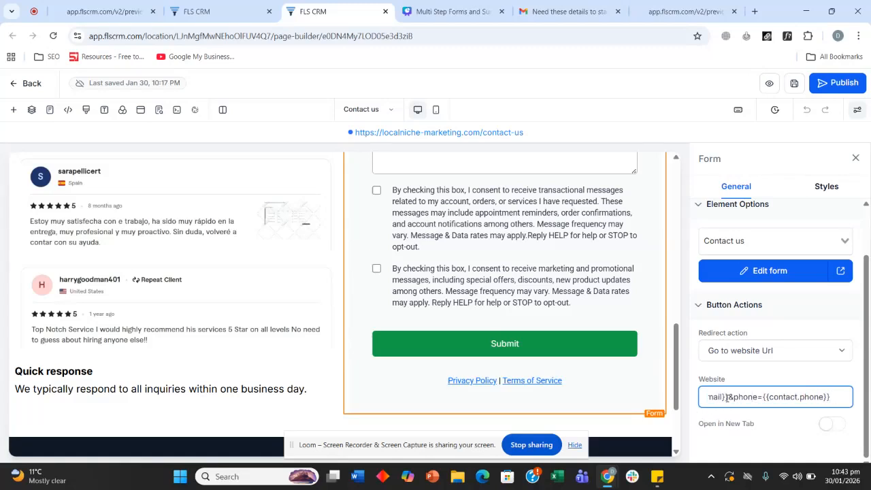
pyautogui.press('Left')
pyautogui.press('Left')
pyautogui.press('Left')
pyautogui.press('Left')
pyautogui.press('Left')
pyautogui.press('Left')
pyautogui.press('Left')
pyautogui.press('Left')
pyautogui.press('Left')
pyautogui.press('Left')
pyautogui.press('Left')
pyautogui.press('Left')
pyautogui.press('Left')
pyautogui.press('Left')
pyautogui.press('Left')
pyautogui.press('Left')
pyautogui.press('Left')
pyautogui.press('Left')
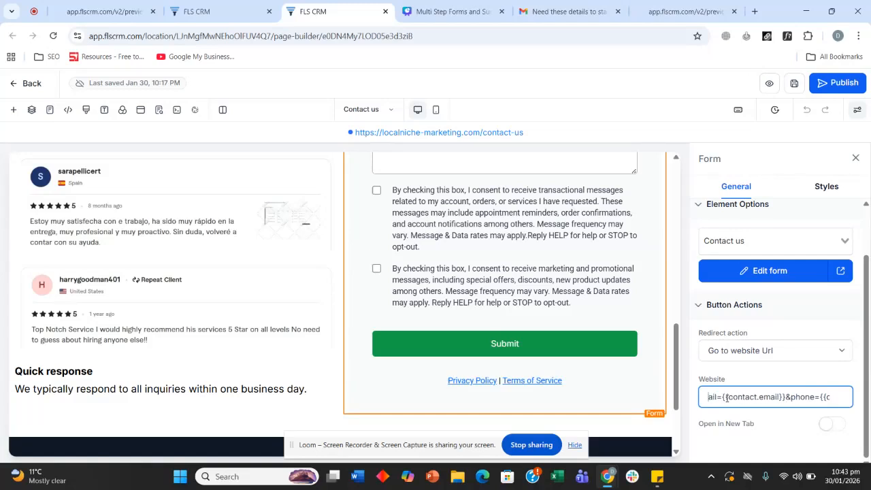
pyautogui.press('Left')
pyautogui.press('Left')
pyautogui.press('Left')
pyautogui.press('Left')
pyautogui.press('Left')
pyautogui.press('Left')
pyautogui.press('Left')
pyautogui.press('Left')
pyautogui.press('Left')
pyautogui.press('Left')
pyautogui.press('Left')
pyautogui.press('Left')
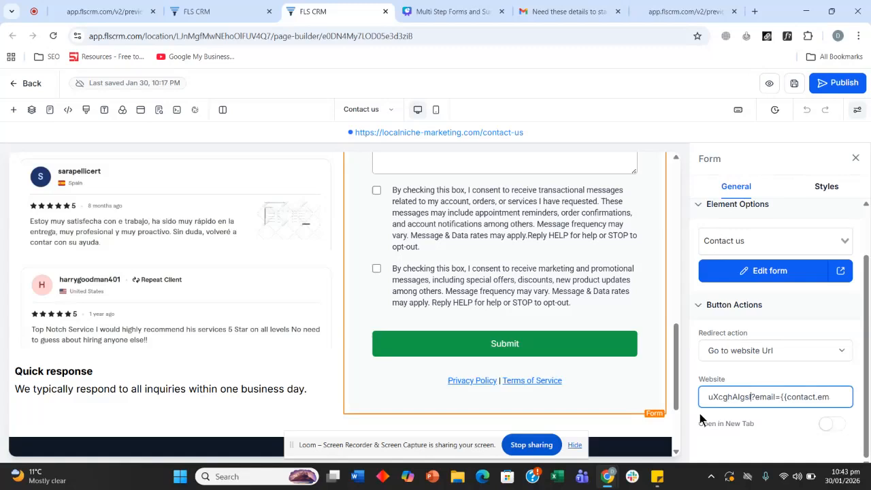
# Step: Compare with the live contact-us page, then highlight the redirect URL's email placeholder in the builder
pyautogui.click(112, 5)
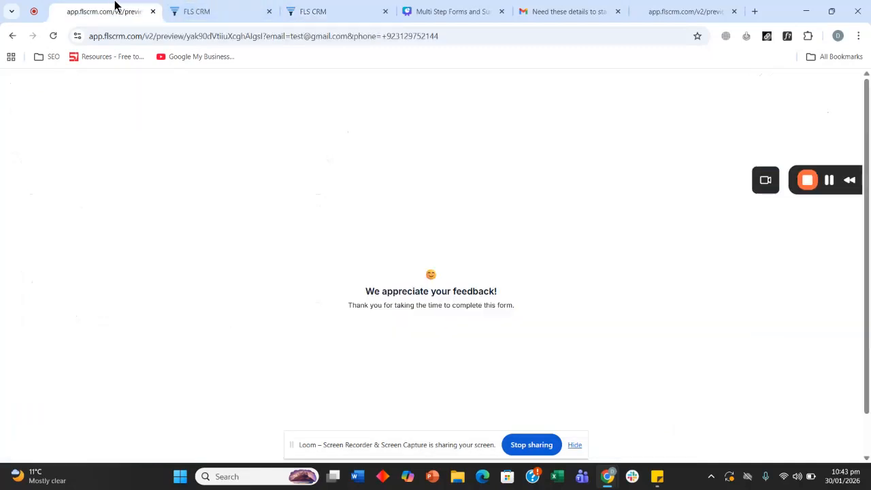
pyautogui.click(13, 36)
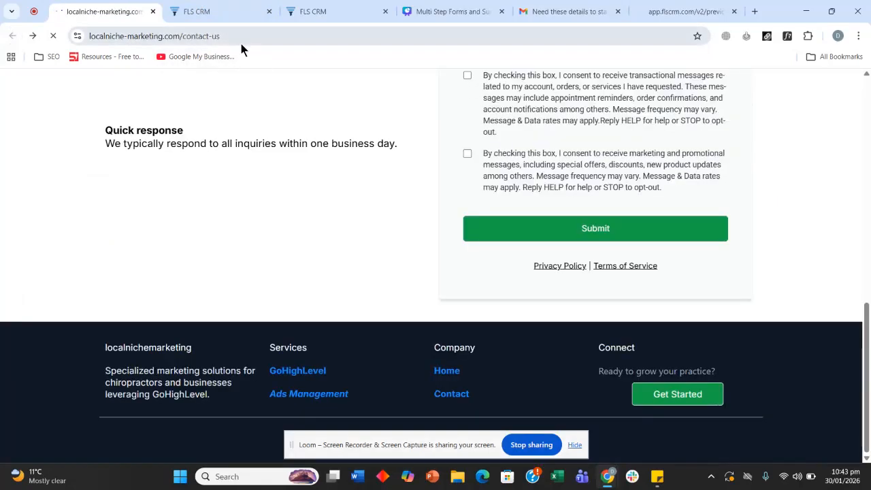
pyautogui.click(300, 5)
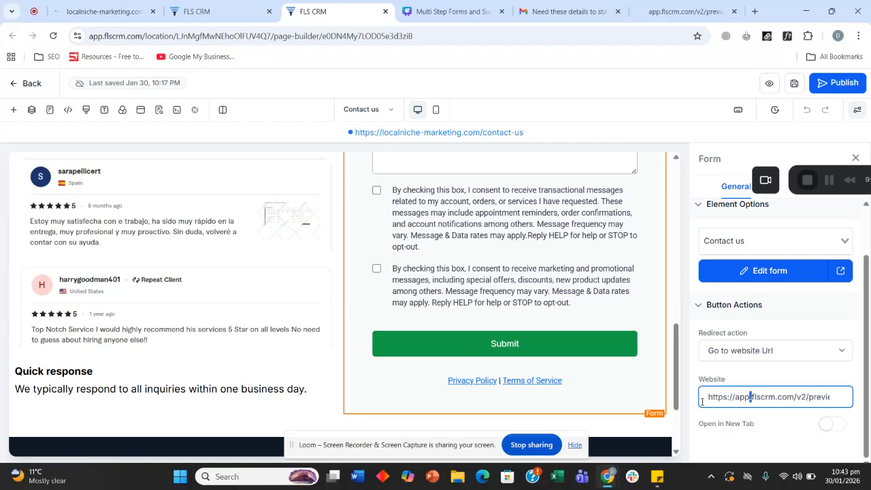
pyautogui.moveTo(708, 400); pyautogui.dragTo(813, 397)
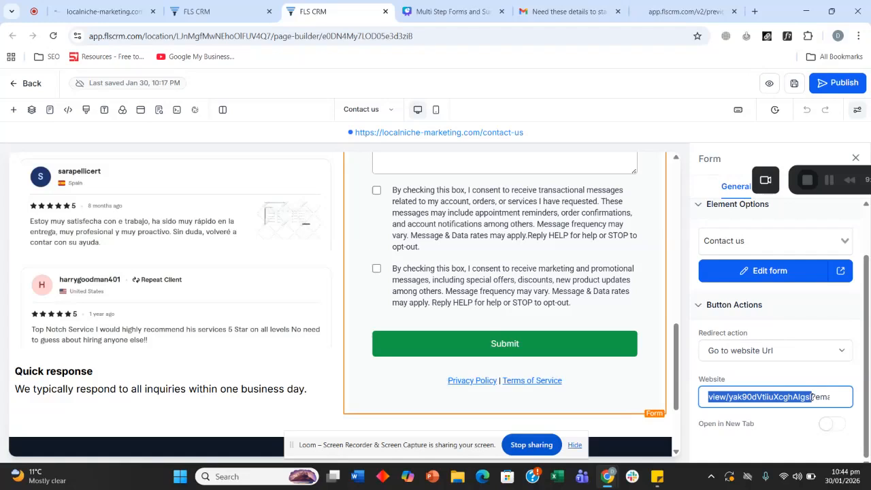
pyautogui.click(811, 396)
pyautogui.hotkey('shift', 'Right')
pyautogui.hotkey('shift', 'Right')
pyautogui.hotkey('shift', 'Right')
pyautogui.hotkey('shift', 'Right')
pyautogui.hotkey('shift', 'Right')
pyautogui.hotkey('shift', 'Right')
pyautogui.hotkey('shift', 'Right')
pyautogui.hotkey('shift', 'Right')
pyautogui.hotkey('shift', 'Right')
pyautogui.hotkey('shift', 'Right')
pyautogui.hotkey('shift', 'Right')
pyautogui.hotkey('shift', 'Right')
pyautogui.hotkey('shift', 'Right')
pyautogui.hotkey('shift', 'Right')
pyautogui.hotkey('shift', 'Right')
pyautogui.hotkey('shift', 'Right')
pyautogui.hotkey('shift', 'Right')
pyautogui.hotkey('shift', 'Right')
pyautogui.hotkey('shift', 'Right')
pyautogui.hotkey('shift', 'Right')
pyautogui.hotkey('shift', 'Right')
pyautogui.hotkey('shift', 'Right')
pyautogui.hotkey('shift', 'Right')
pyautogui.hotkey('shift', 'Right')
pyautogui.hotkey('shift', 'Right')
pyautogui.hotkey('shift', 'Right')
pyautogui.hotkey('shift', 'Right')
pyautogui.hotkey('shift', 'Right')
pyautogui.hotkey('shift', 'Right')
pyautogui.hotkey('shift', 'Right')
pyautogui.hotkey('shift', 'Right')
pyautogui.hotkey('shift', 'Right')
pyautogui.hotkey('shift', 'Right')
pyautogui.hotkey('shift', 'Right')
pyautogui.hotkey('shift', 'Right')
pyautogui.hotkey('shift', 'Right')
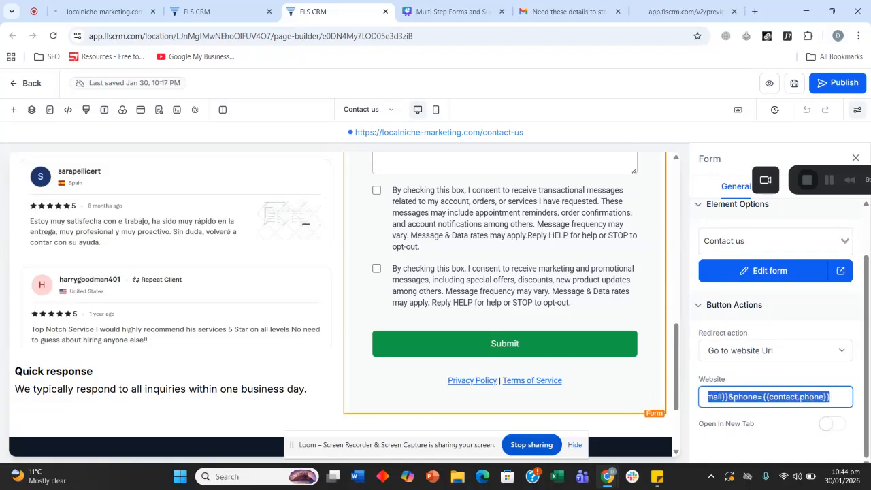
# Step: Preview the contact-us page and fill in the name fields and the contact's phone number
pyautogui.click(769, 83)
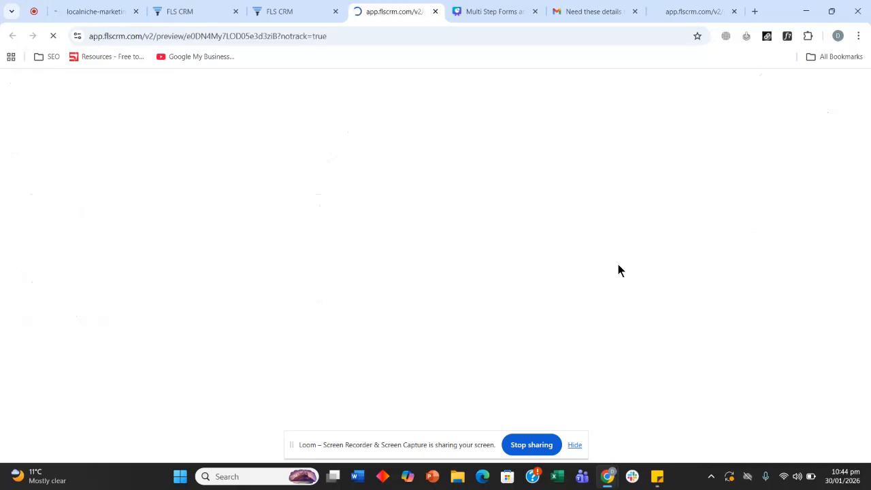
pyautogui.scroll(-1, 515, 293)
pyautogui.click(514, 273)
pyautogui.click(498, 372)
pyautogui.scroll(-2, 542, 254)
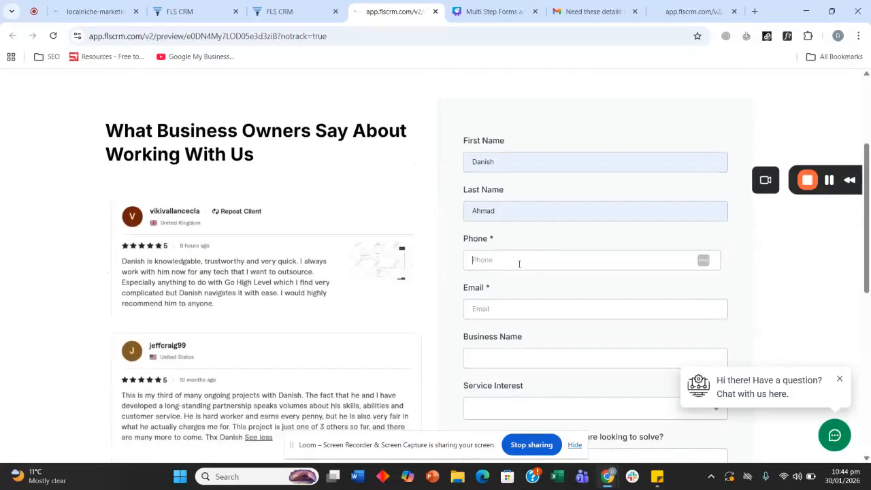
# Step: Enter a test e-mail, business name 'popo', and Both Services as the service interest
pyautogui.click(474, 306)
pyautogui.write('test@gmail.com')
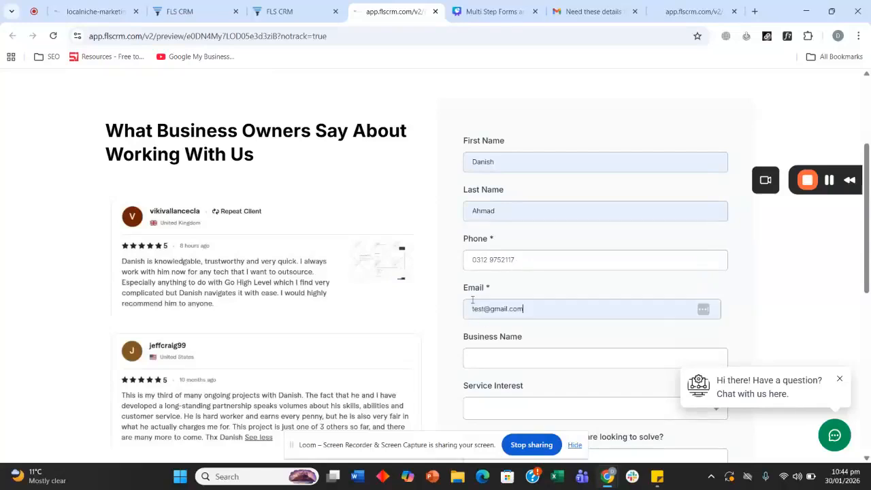
pyautogui.scroll(-1, 472, 300)
pyautogui.click(470, 301)
pyautogui.click(541, 331)
pyautogui.click(485, 358)
pyautogui.click(499, 329)
# Step: Answer the pain point with 'asdasd' and submit the contact-us form
pyautogui.scroll(-2, 512, 333)
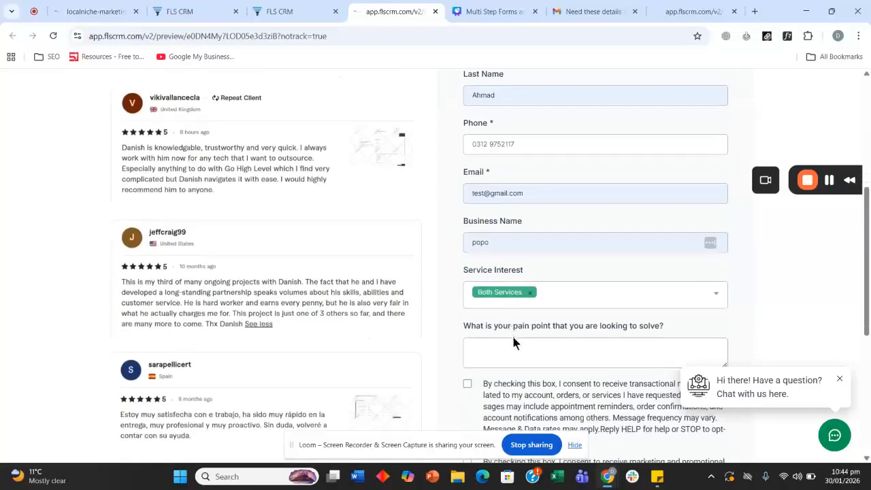
pyautogui.click(476, 296)
pyautogui.write('asdasd')
pyautogui.scroll(-3, 572, 393)
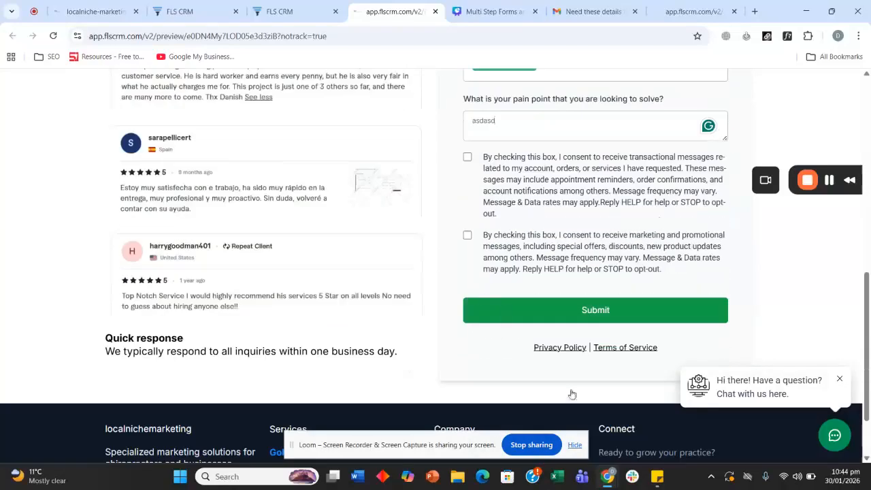
pyautogui.click(562, 317)
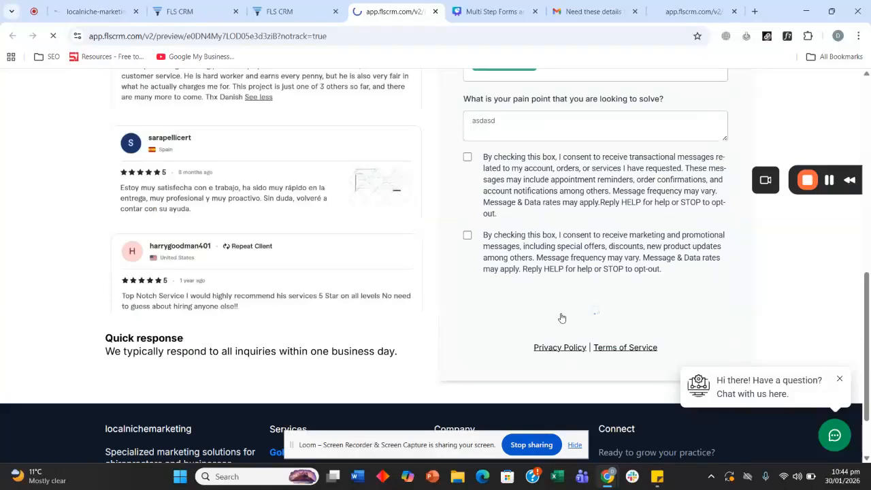
pyautogui.click(331, 151)
# Step: Submit the Facebook ID form with Ad Account ID 85000 and Page ID 75222
pyautogui.write('85000')
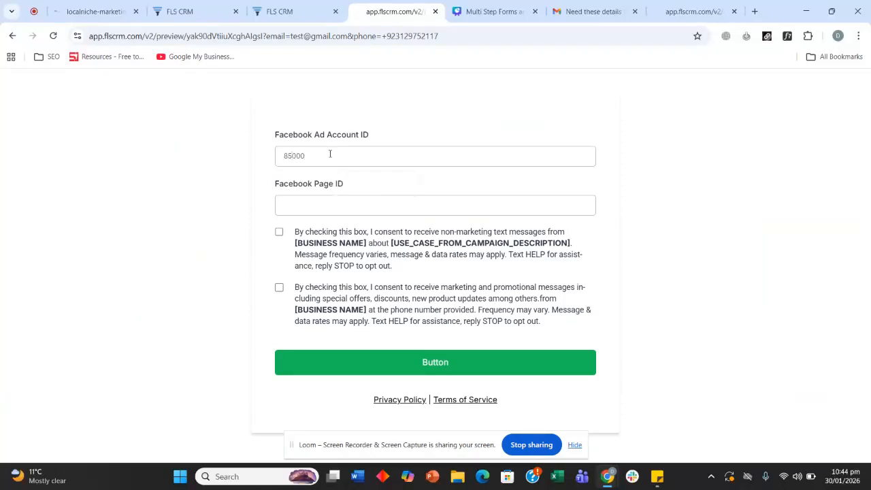
pyautogui.click(341, 199)
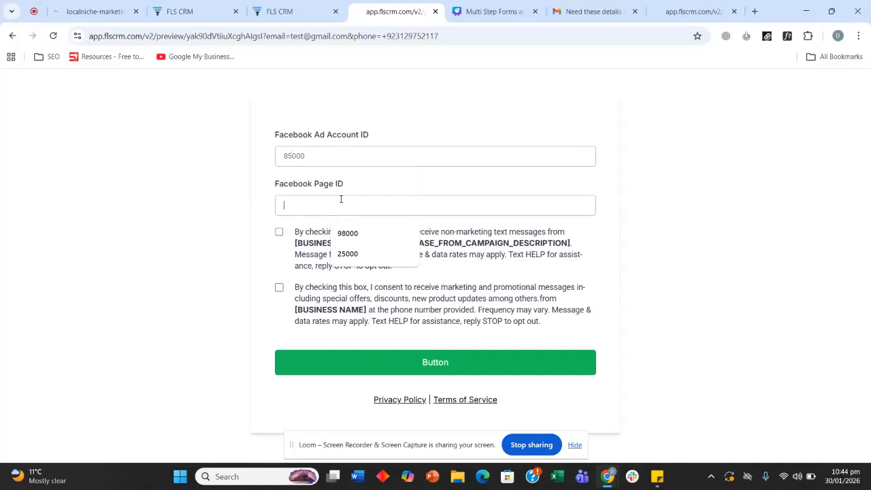
pyautogui.write('7522')
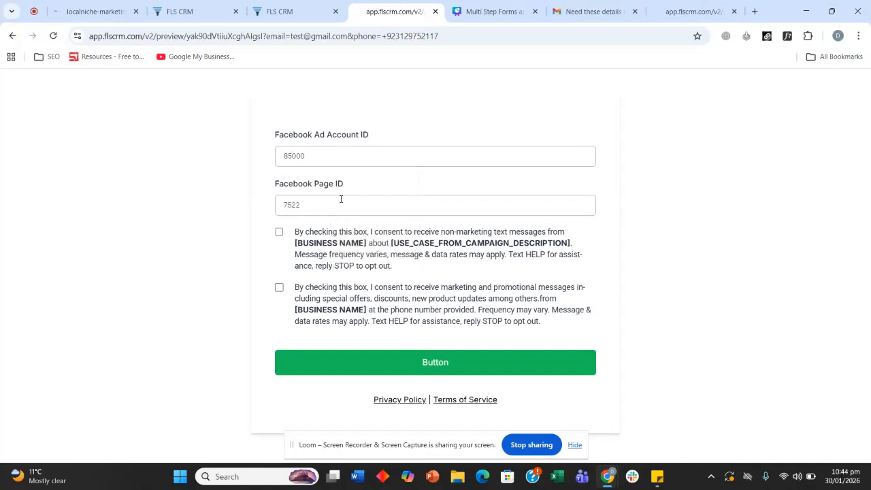
pyautogui.write('2')
pyautogui.click(353, 373)
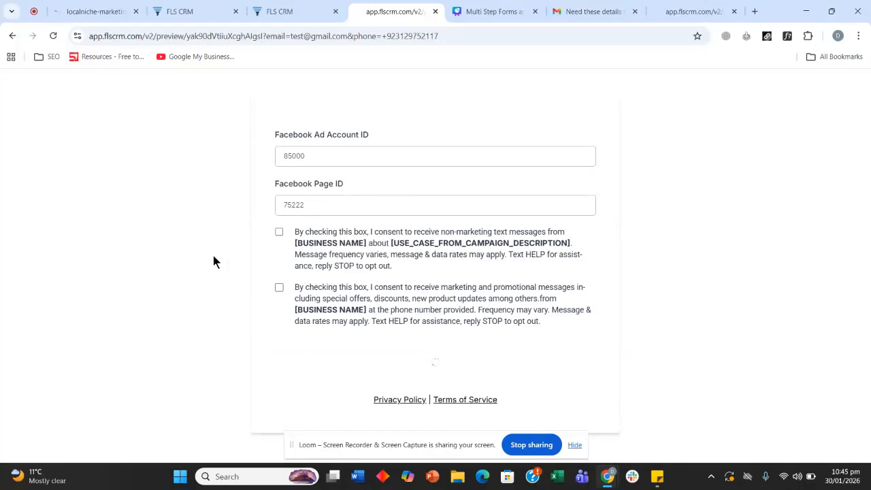
pyautogui.click(275, 6)
# Step: Go to the Contacts list and open the test contact's record
pyautogui.click(161, 8)
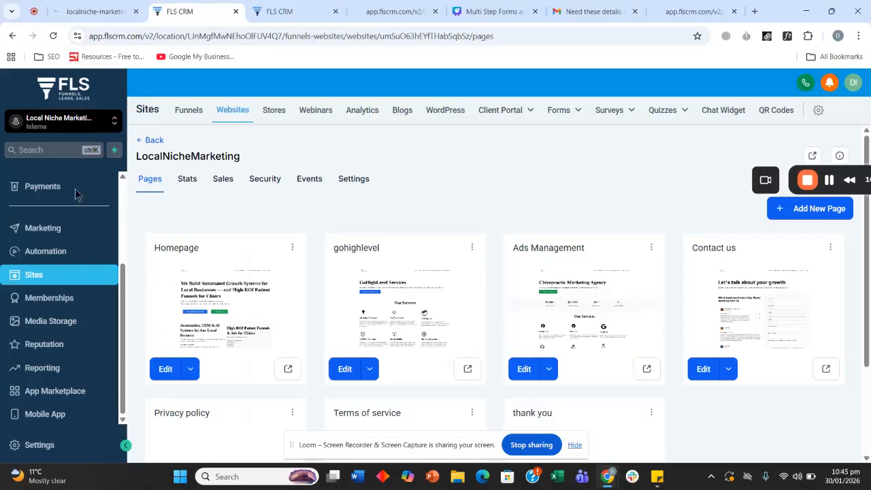
pyautogui.scroll(3, 41, 275)
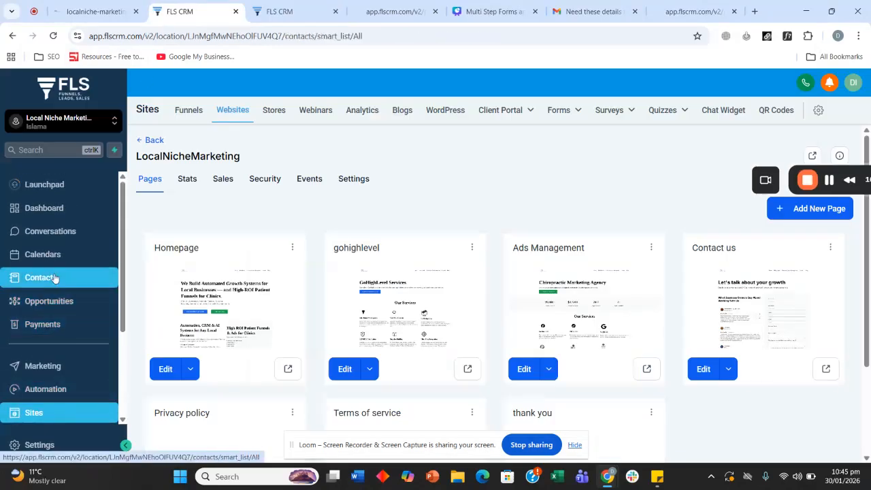
pyautogui.click(53, 277)
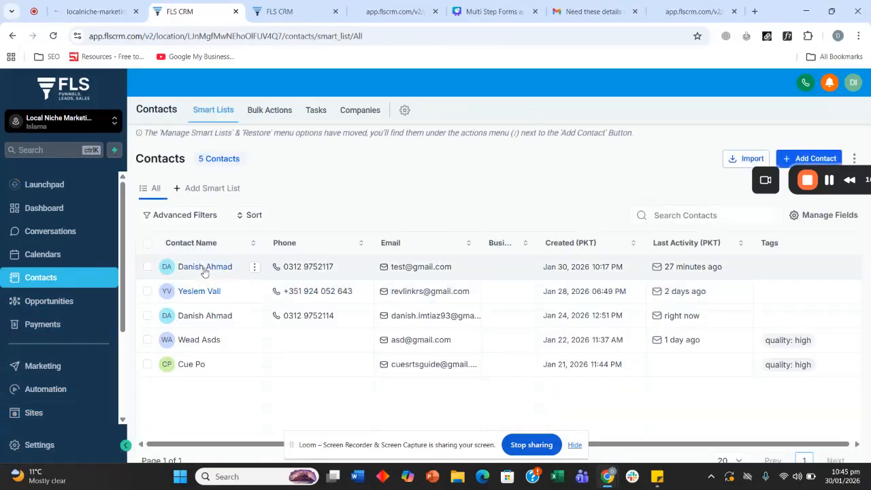
pyautogui.click(208, 278)
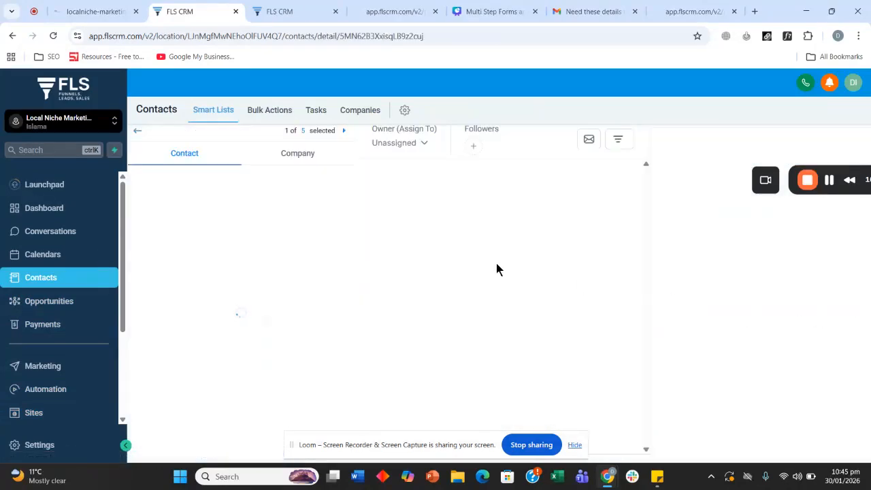
# Step: Verify the record shows Facebook Ad Account ID 85000 and Facebook Page ID 75222
pyautogui.scroll(-15, 225, 272)
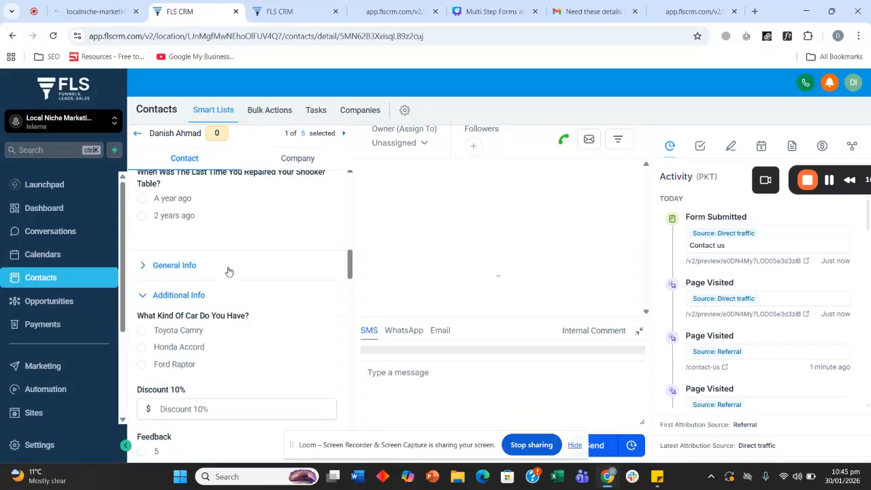
pyautogui.scroll(-4, 227, 273)
pyautogui.scroll(3, 225, 262)
pyautogui.doubleClick(196, 222)
pyautogui.doubleClick(181, 266)
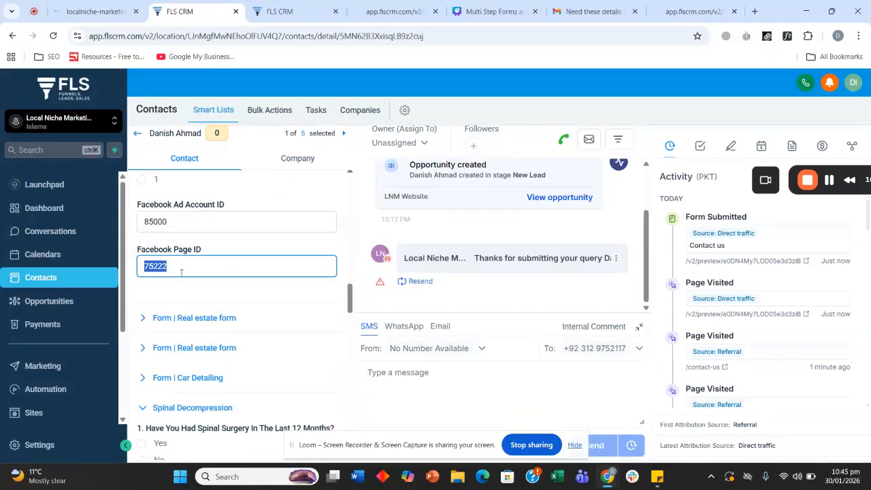
pyautogui.doubleClick(189, 221)
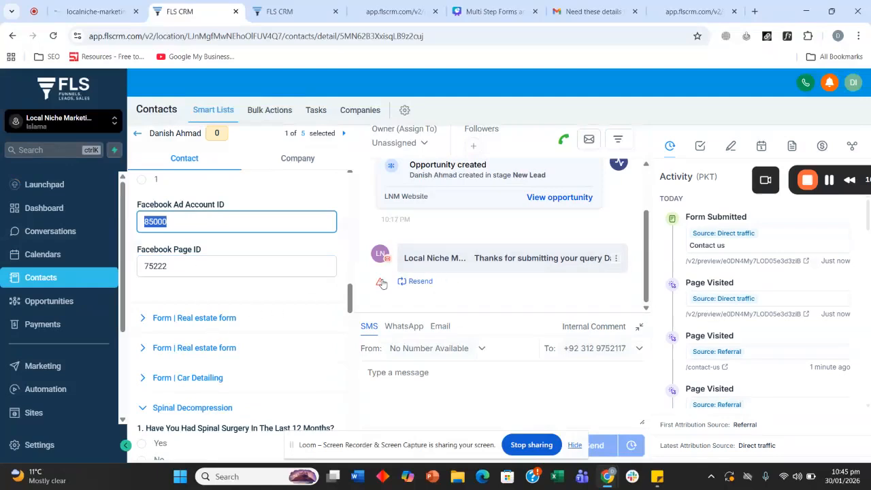
pyautogui.scroll(5, 230, 305)
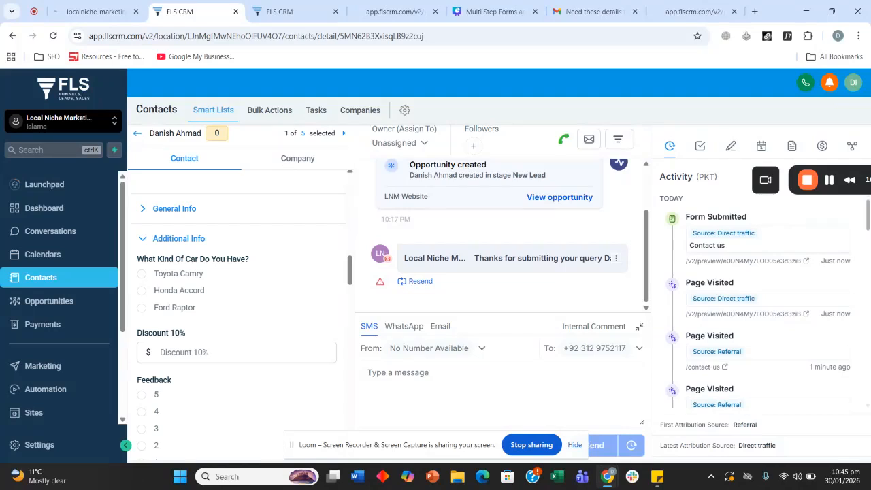
pyautogui.moveTo(829, 198); pyautogui.dragTo(654, 185)
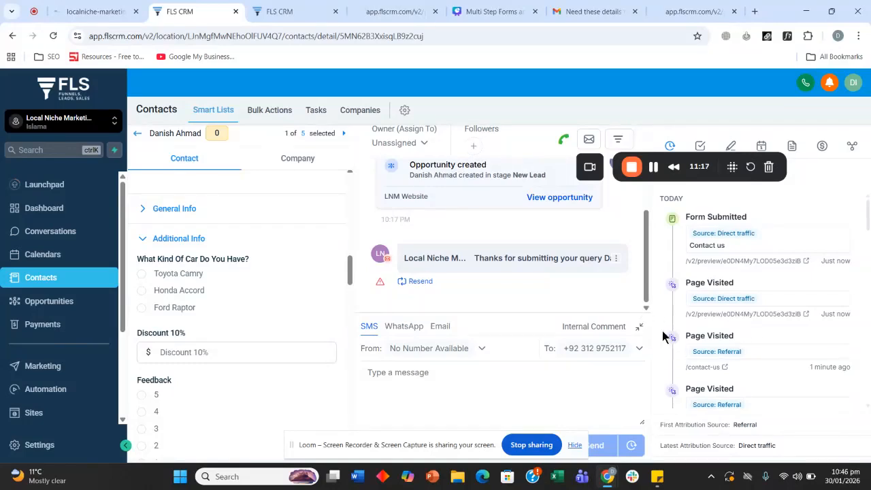
pyautogui.scroll(1, 648, 265)
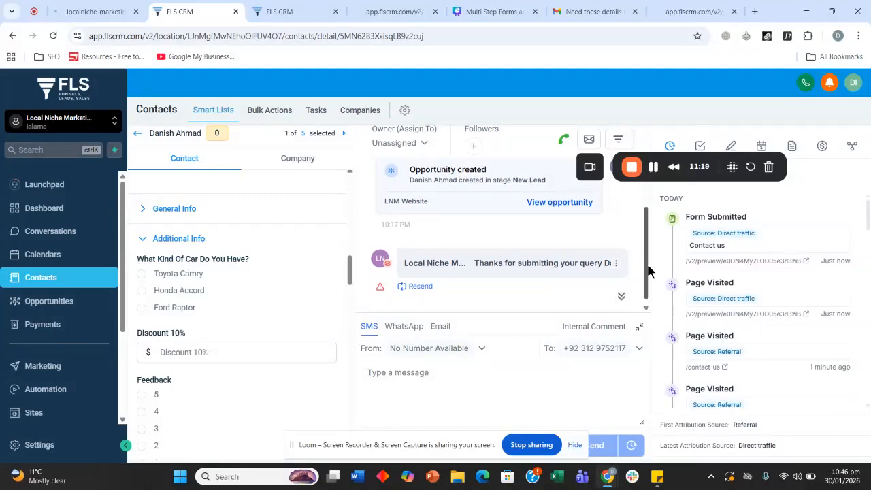